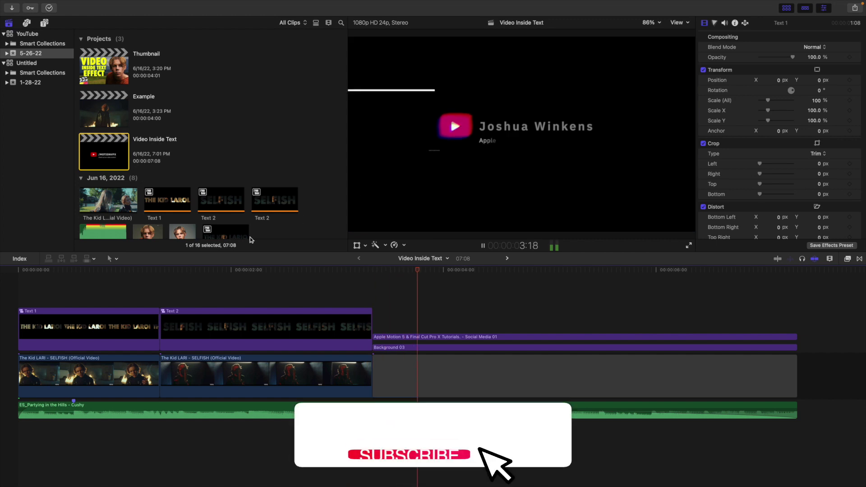
Play back the finished Video Inside Text project from the start and from Text 2 to examine the video-filled text effect.
click(13, 287)
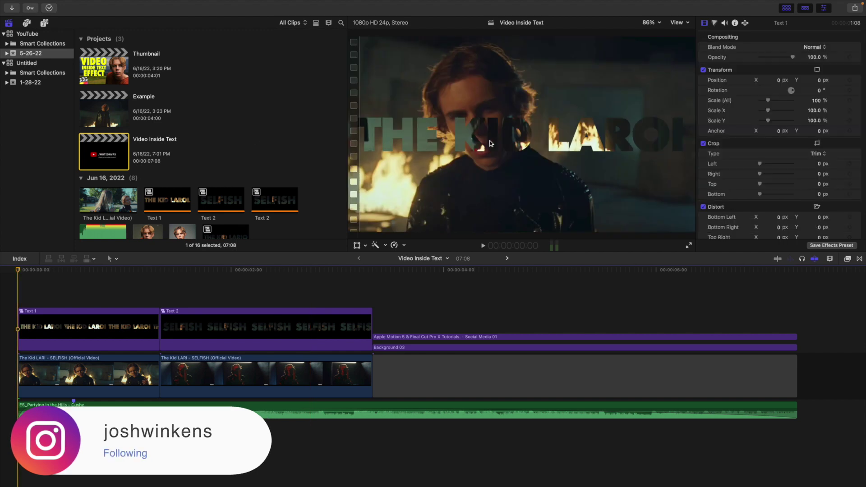
key(space)
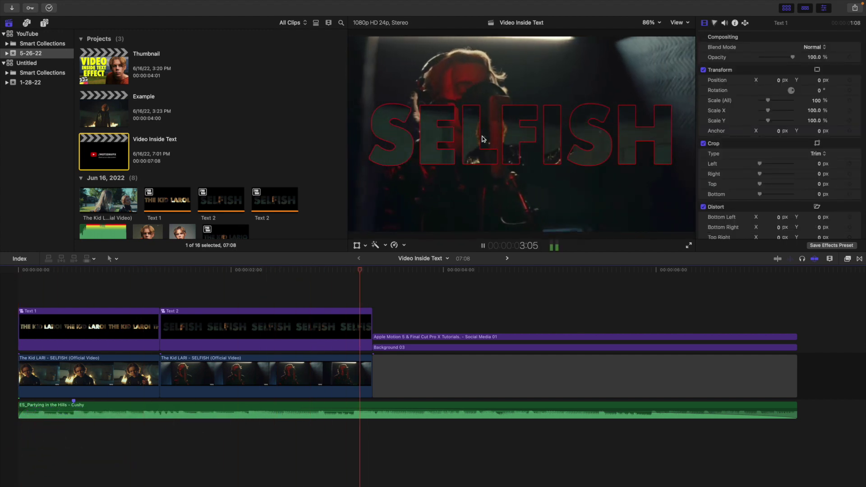
click(11, 304)
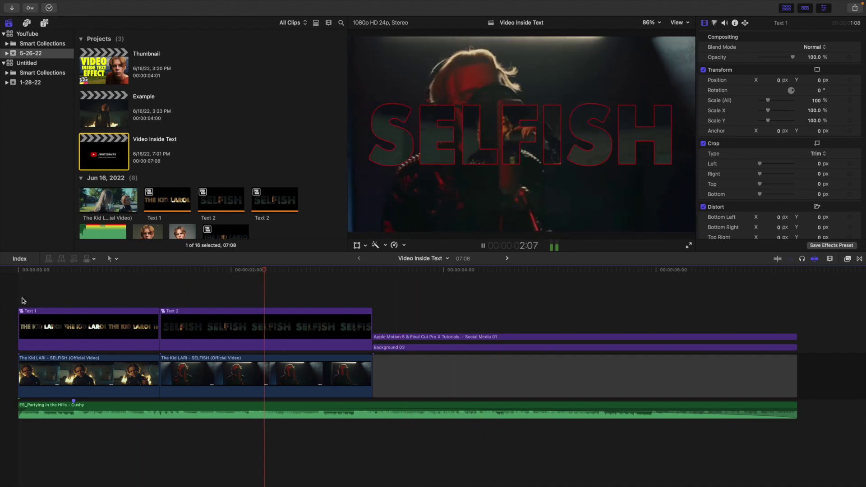
key(space)
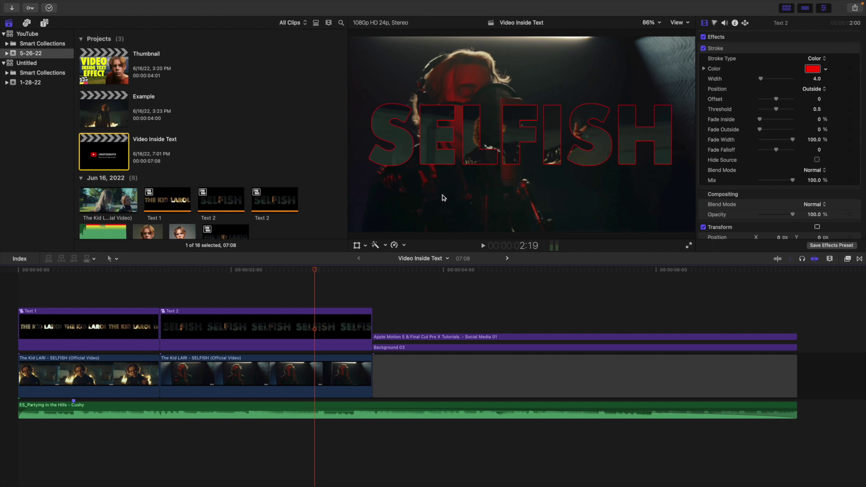
click(161, 298)
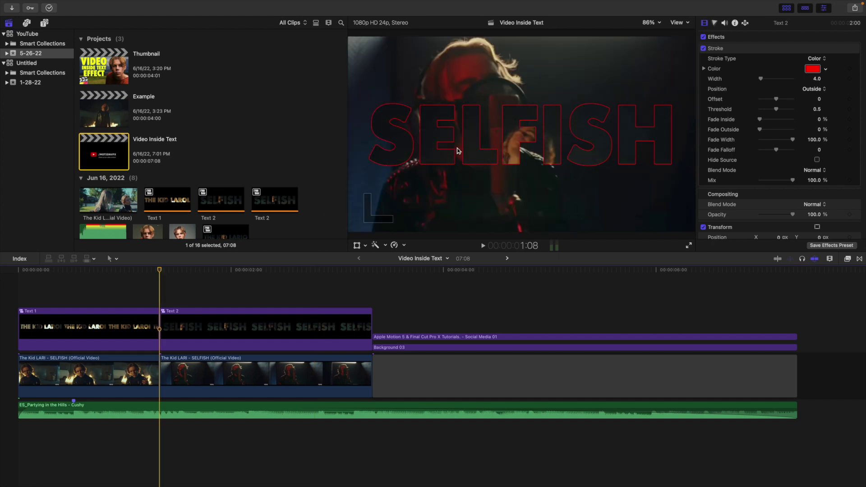
key(space)
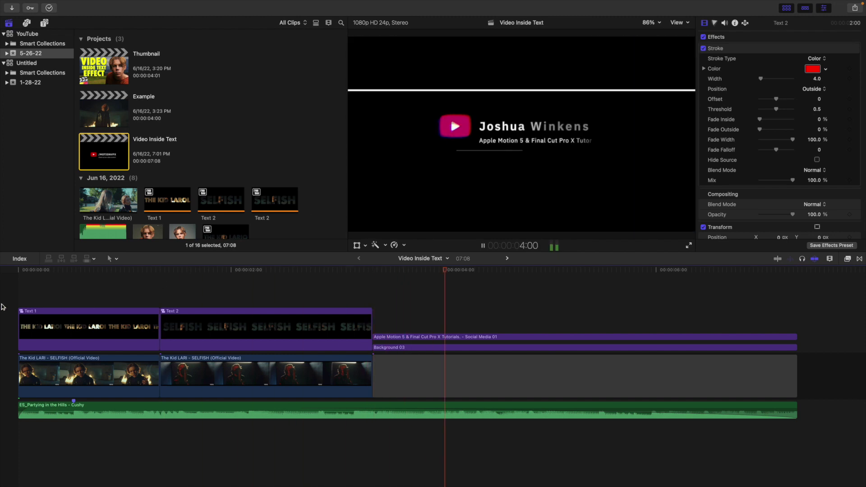
key(Home)
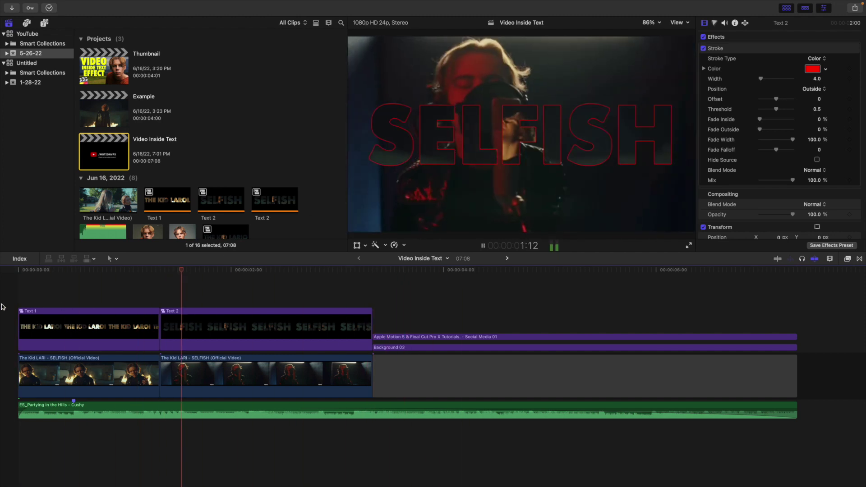
key(space)
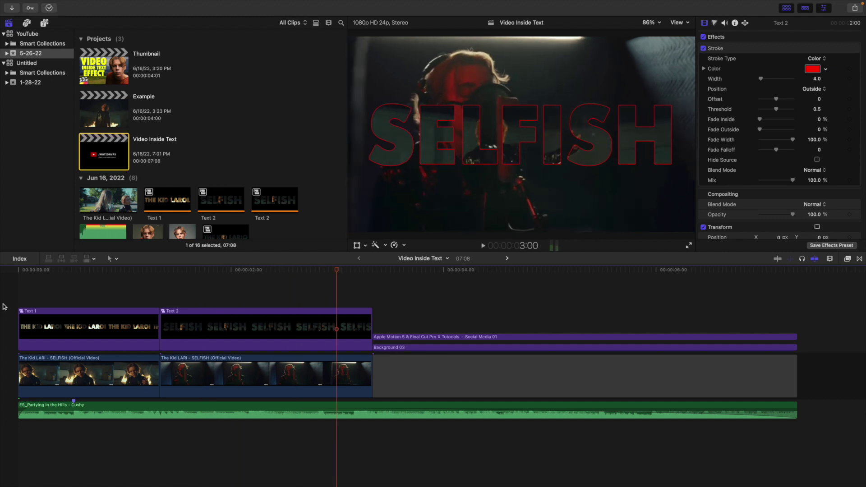
key(Home)
key(space)
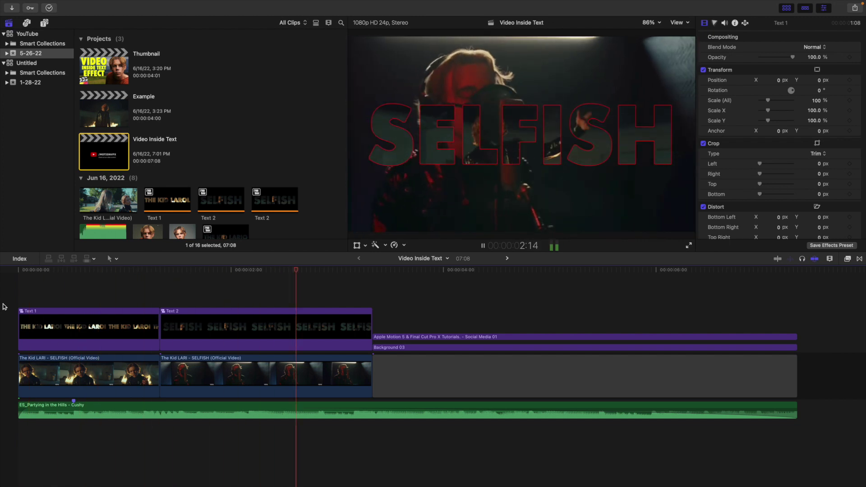
key(Home)
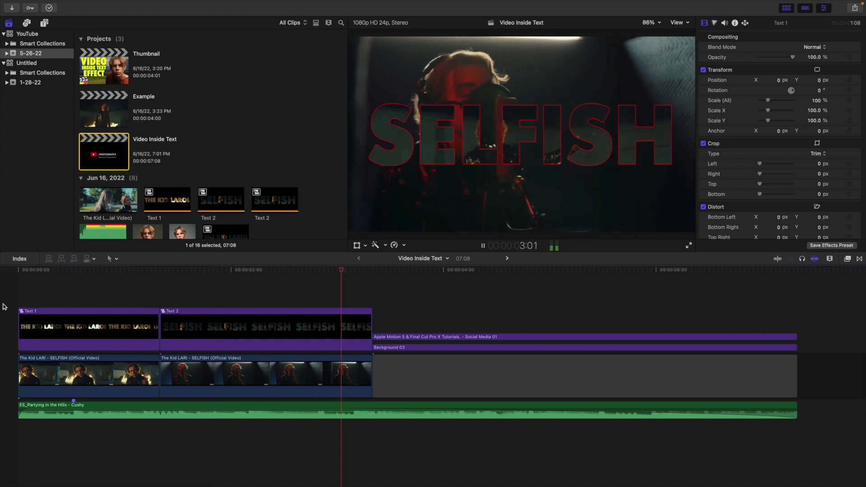
key(space)
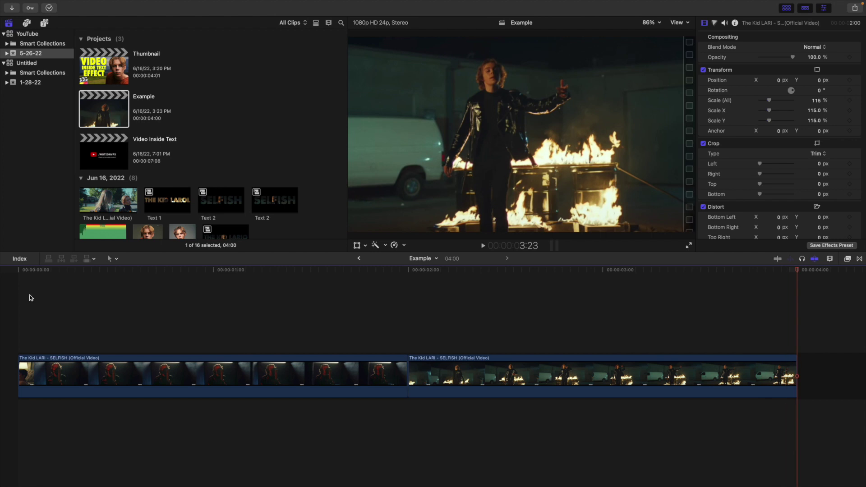
Add a Basic Title at 2:00 in the Example timeline and trim its end to match the second video clip's end.
click(410, 305)
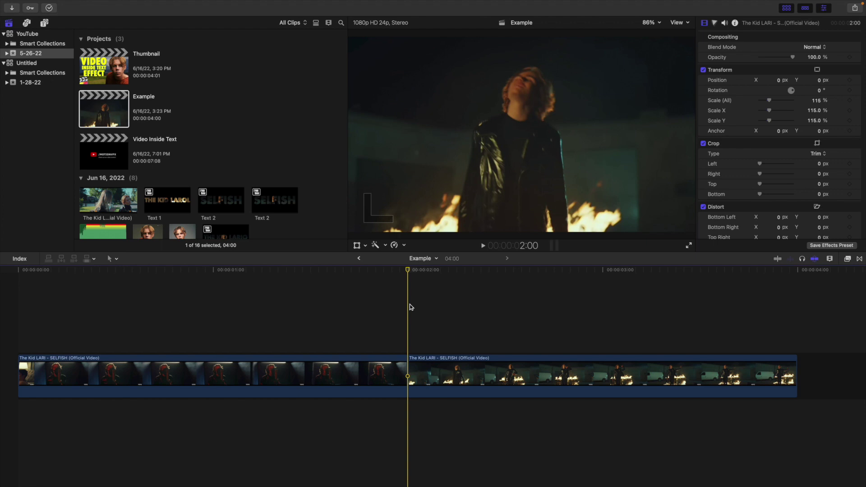
key(ctrl+t)
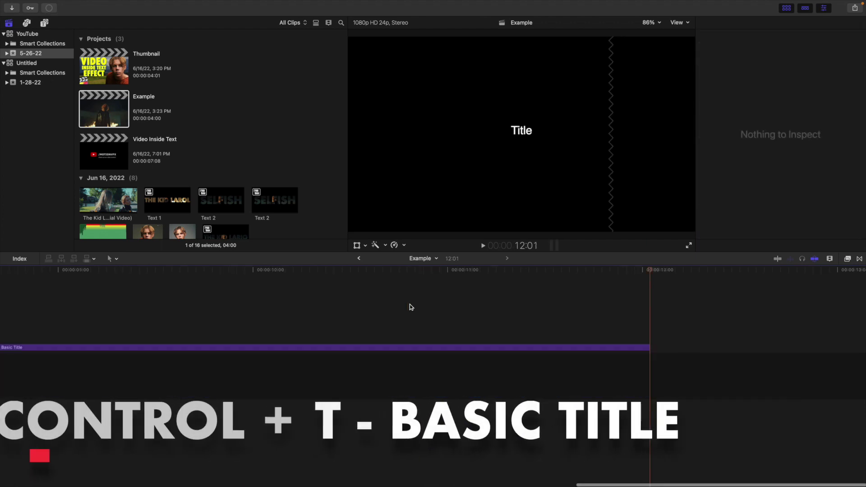
key(shift+z)
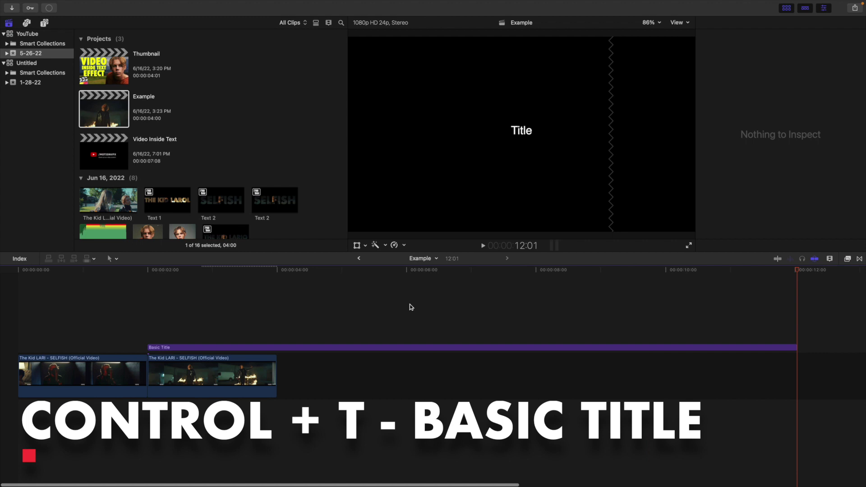
click(280, 349)
key(alt+bracketright)
key(shift+z)
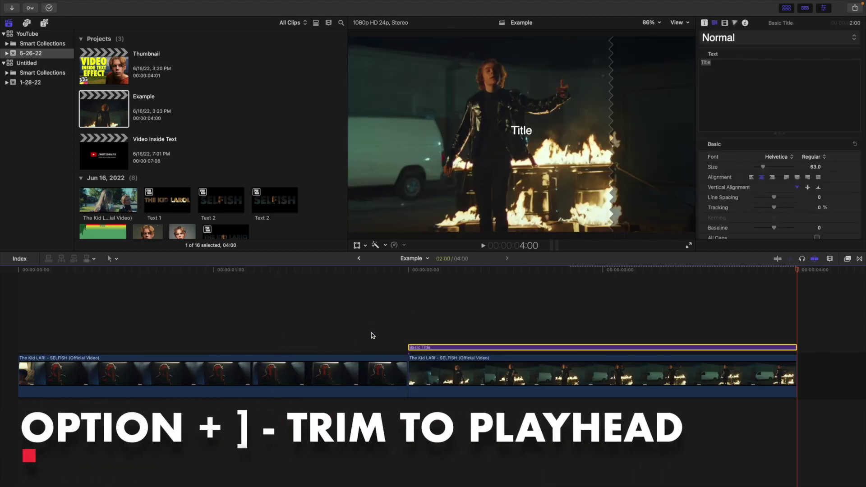
At 2:13 in the timeline, replace the Basic Title's placeholder text with "THE KID LAROI".
click(522, 324)
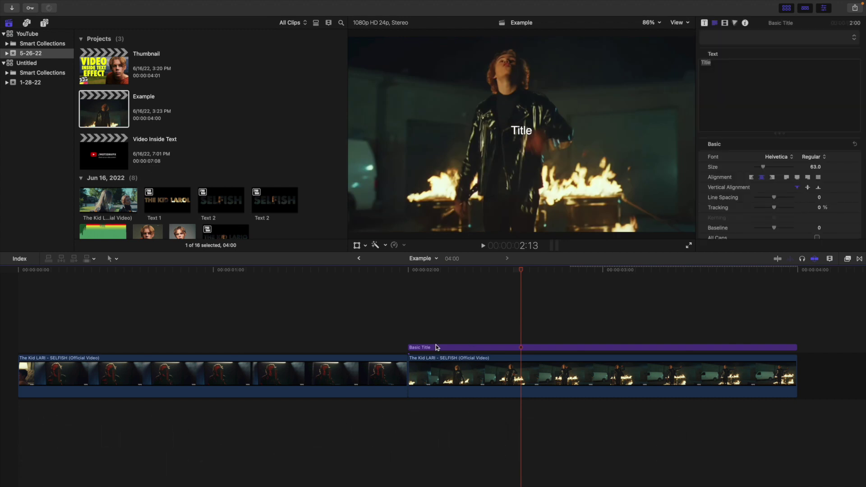
click(370, 364)
click(451, 374)
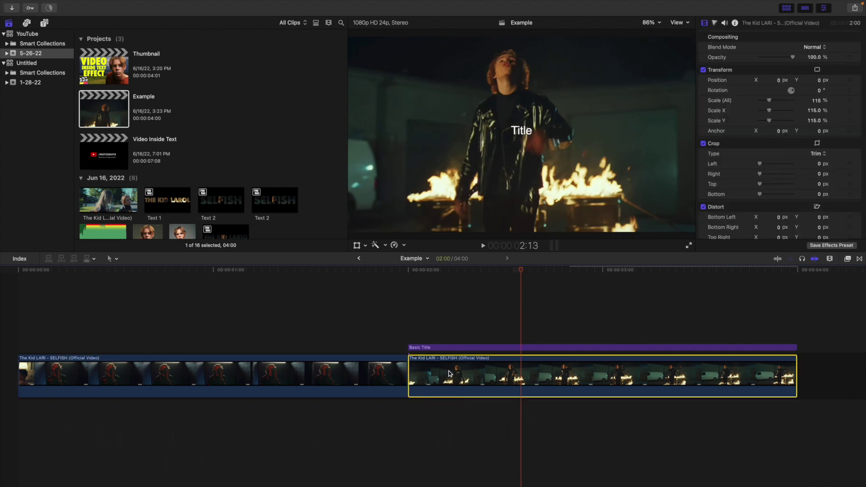
scroll(468, 357, right, 3)
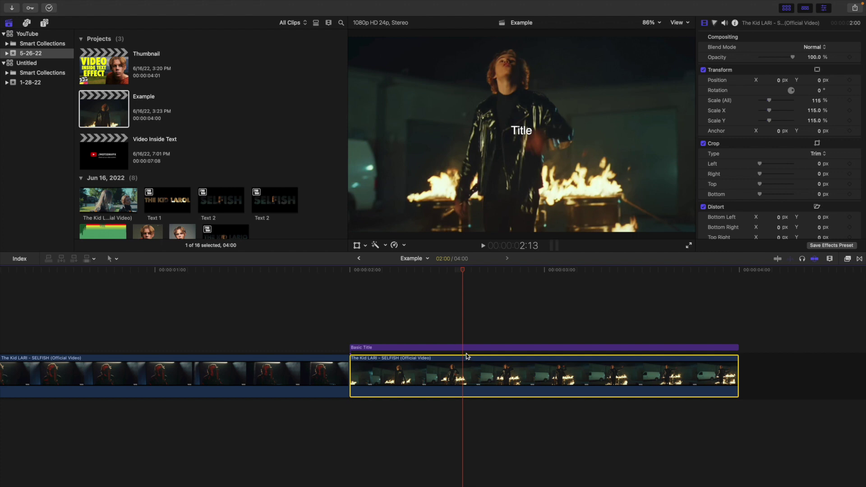
double_click(464, 349)
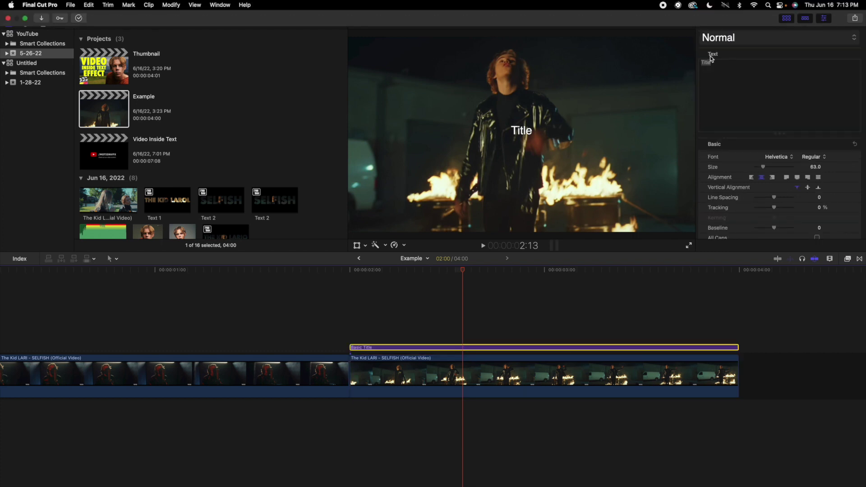
click(723, 64)
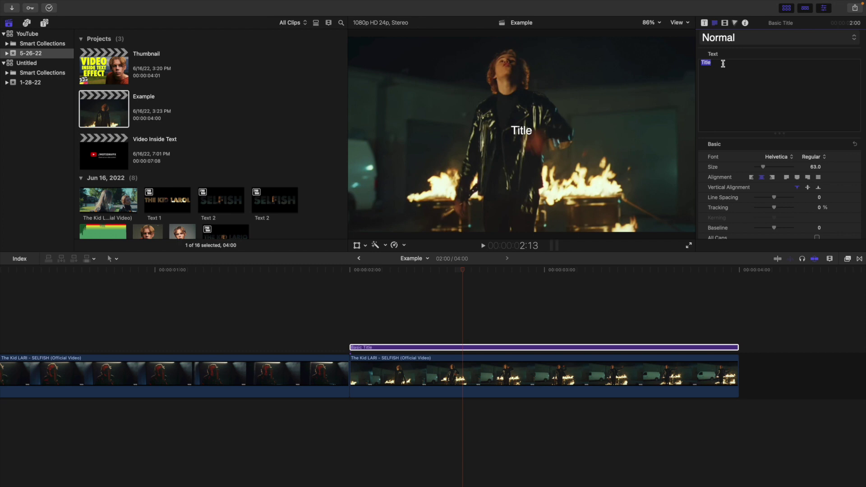
text(THE )
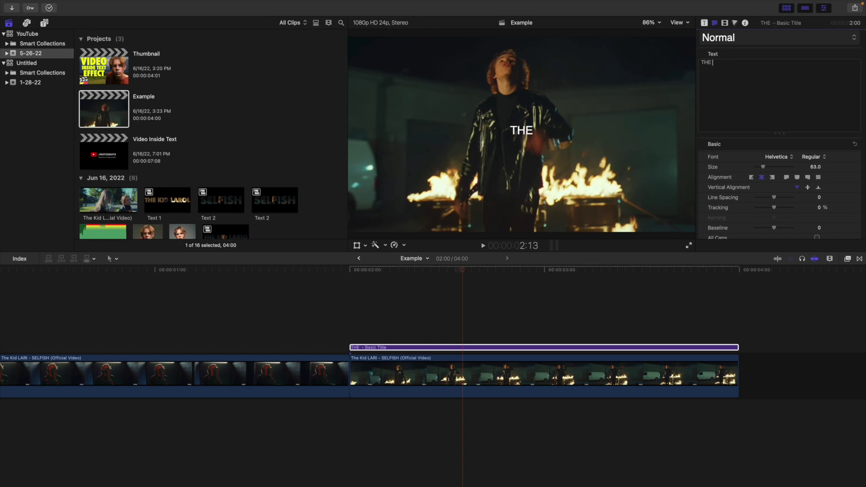
text(KID LAROI)
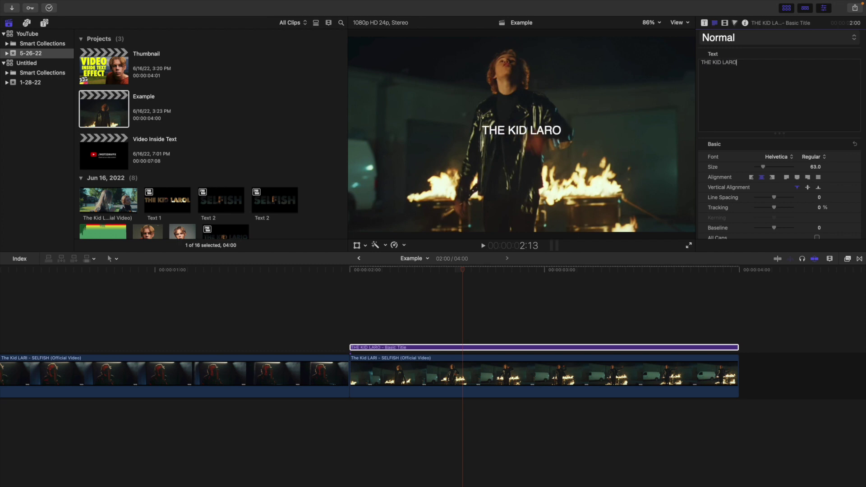
Set the title's font to Futura Bold and enlarge its size to 231.
click(776, 157)
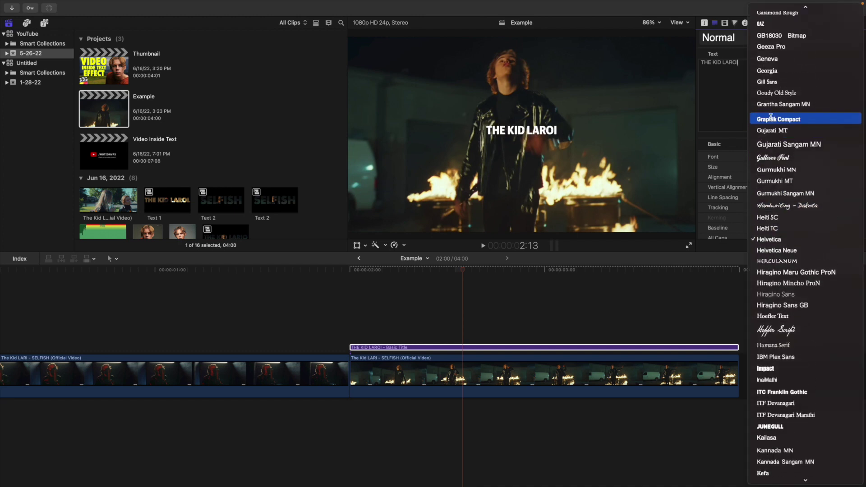
scroll(770, 118, up, 3)
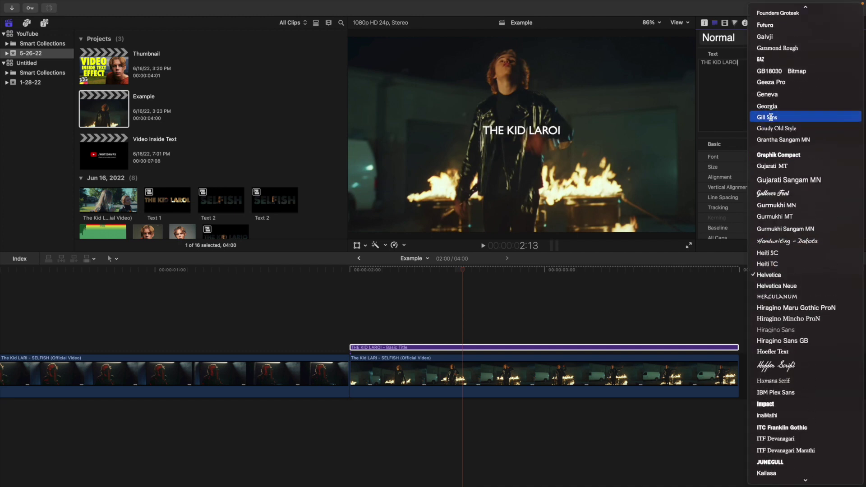
click(765, 24)
click(811, 158)
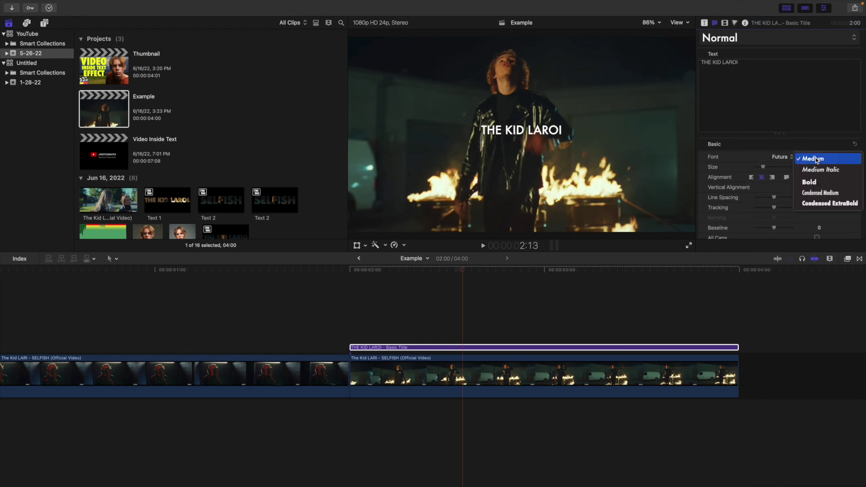
click(812, 180)
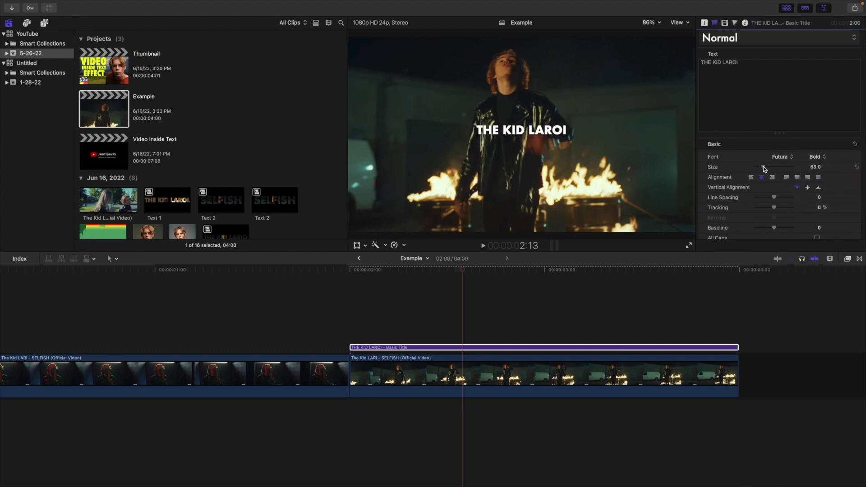
drag(763, 166, 785, 169)
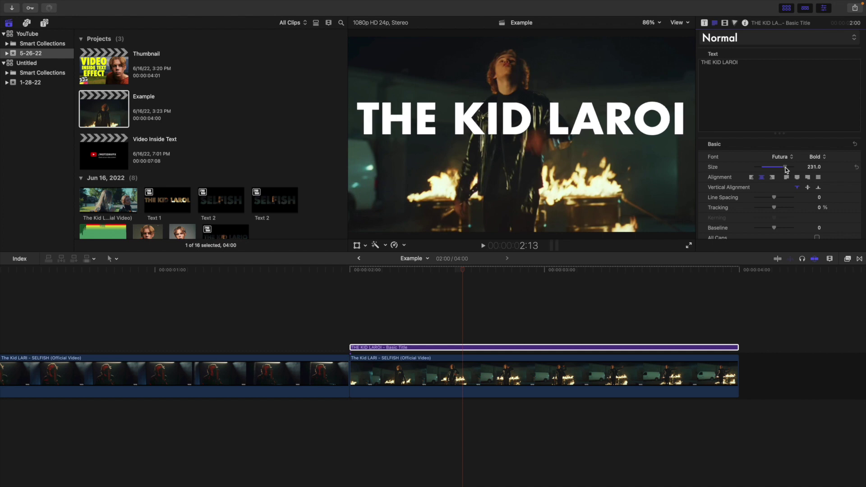
Enable a red outline on the title text and set the outline width to 6.
scroll(754, 167, down, 10)
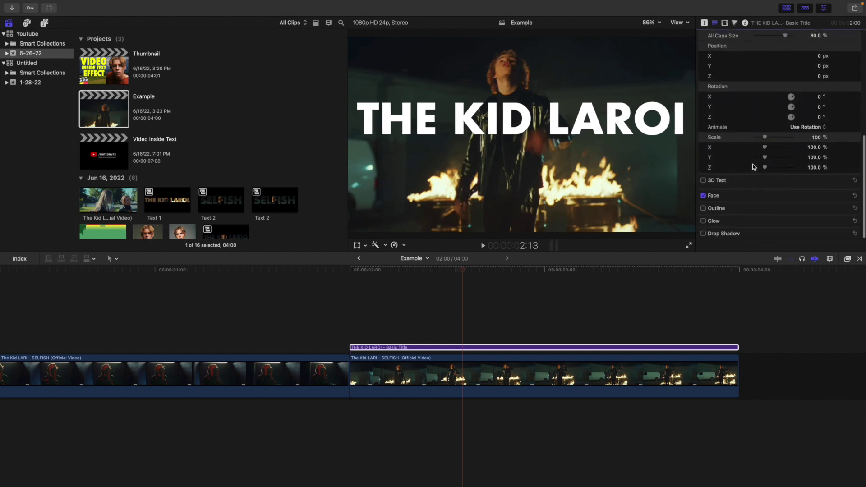
click(703, 208)
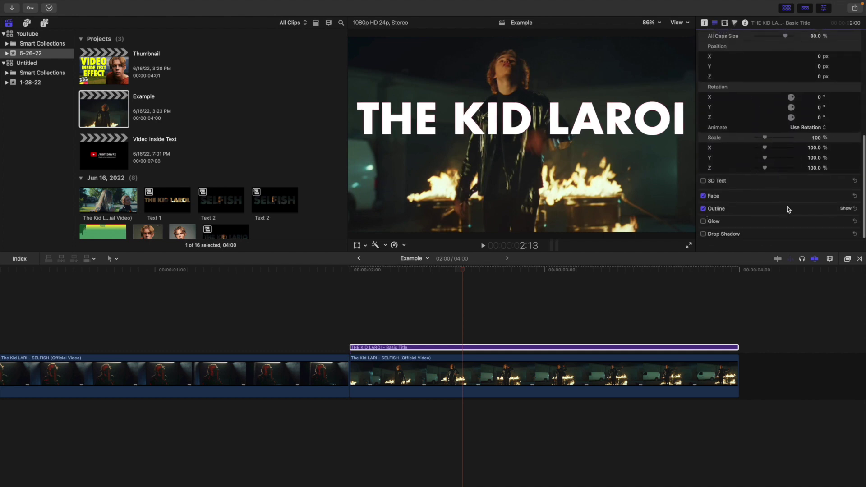
click(845, 208)
scroll(769, 211, down, 2)
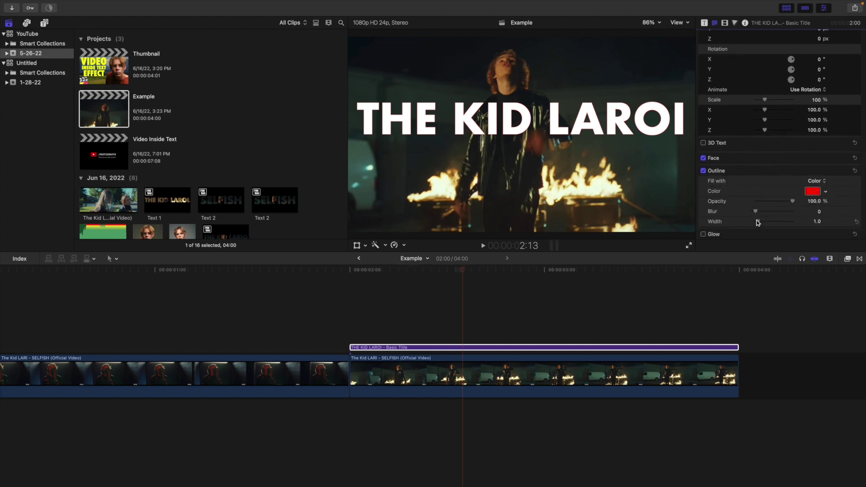
drag(757, 220, 770, 222)
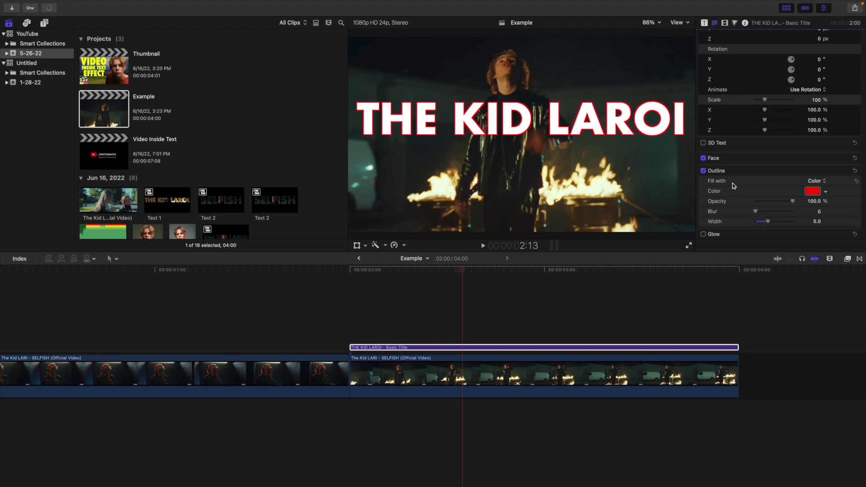
scroll(732, 157, up, 10)
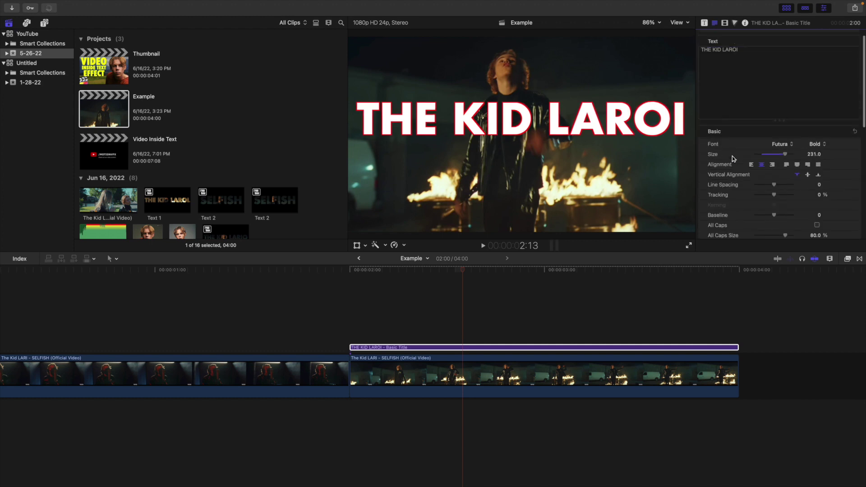
Show the horizon overlay in the viewer and lower the title's Y position until the text is vertically centred on the guide.
click(492, 349)
click(679, 26)
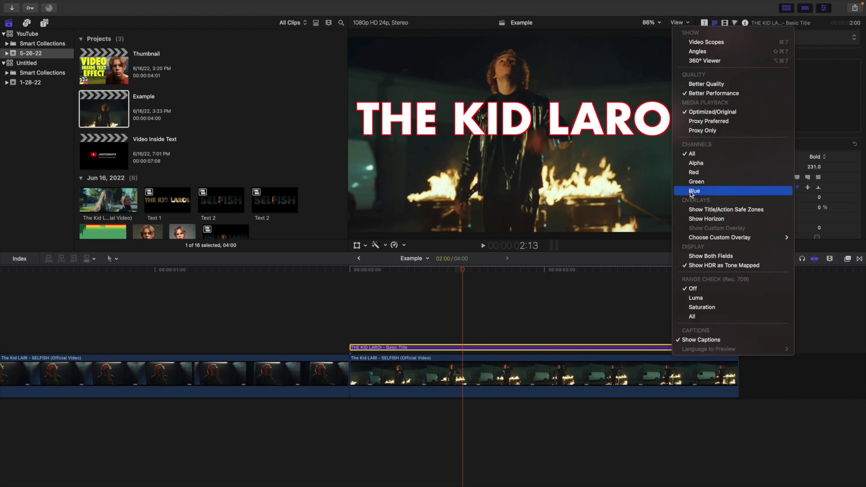
click(704, 221)
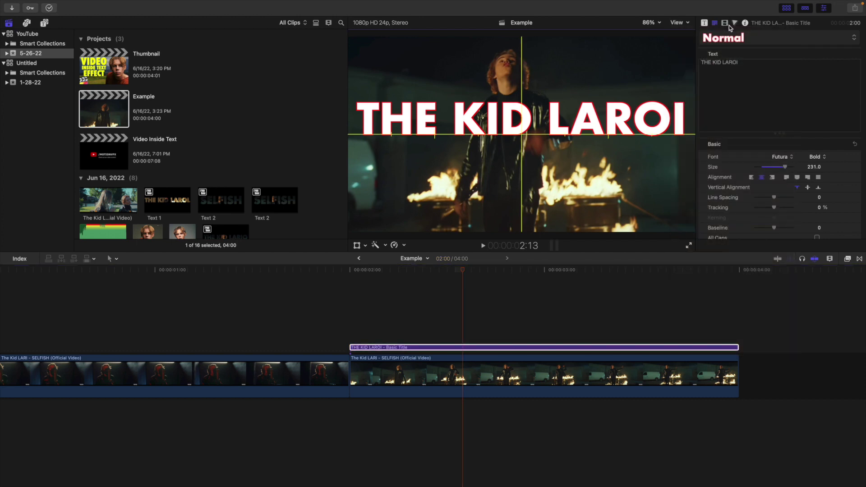
click(724, 24)
mouse_move(820, 81)
mouse_down()
mouse_move(820, 108)
mouse_move(813, 81)
mouse_up()
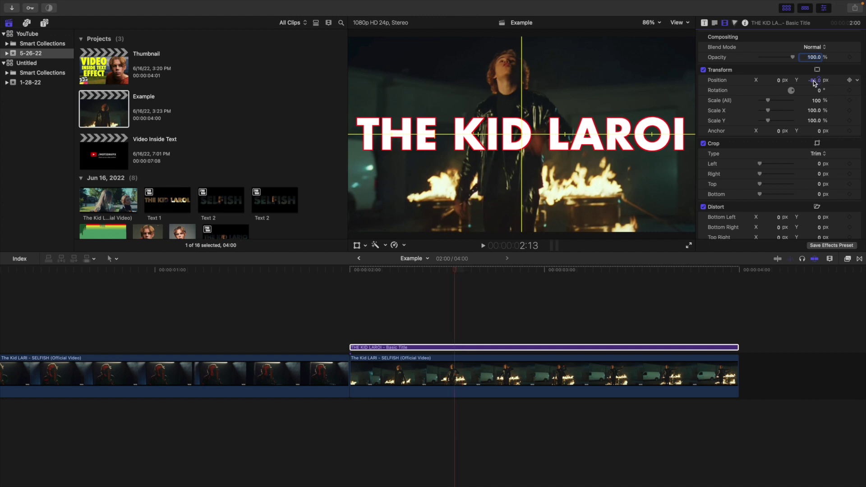
Hide the horizon overlay in the viewer.
click(446, 303)
scroll(446, 303, left, 3)
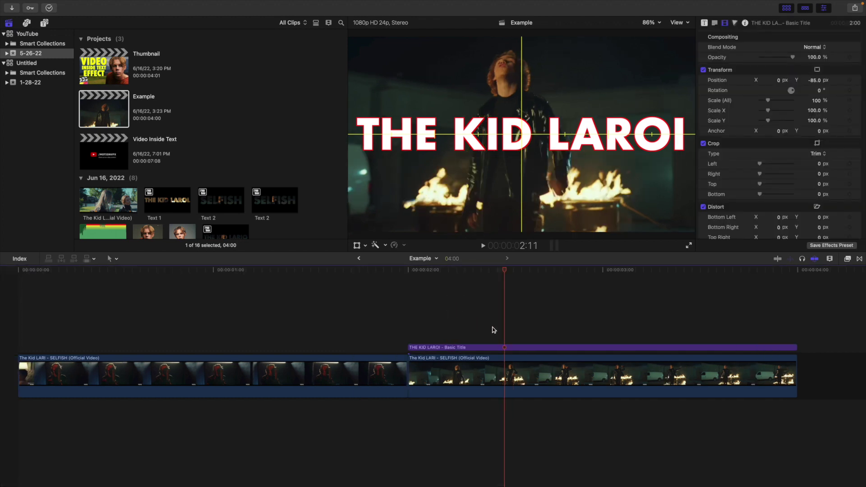
click(510, 347)
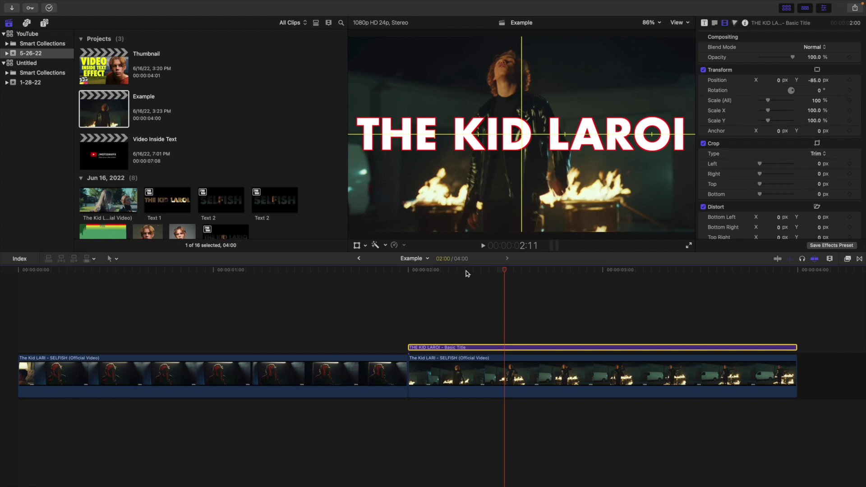
click(679, 23)
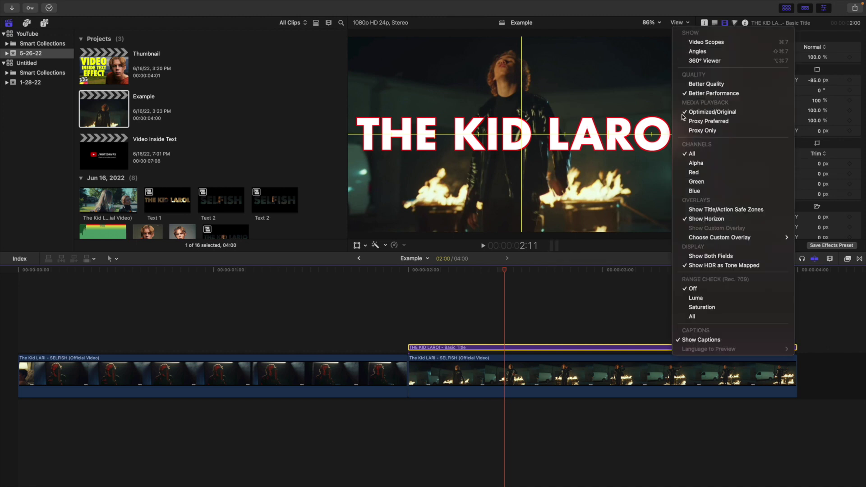
click(692, 219)
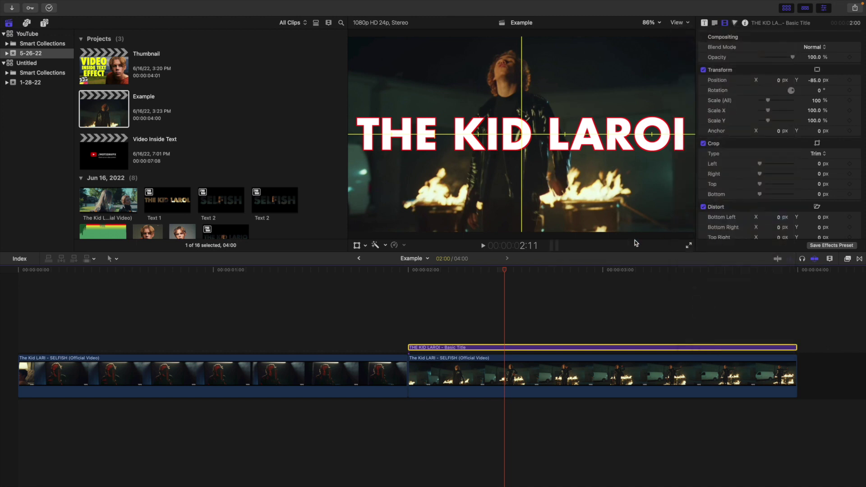
Set the blend mode of the THE KID LAROI title to Stencil Alpha.
click(509, 348)
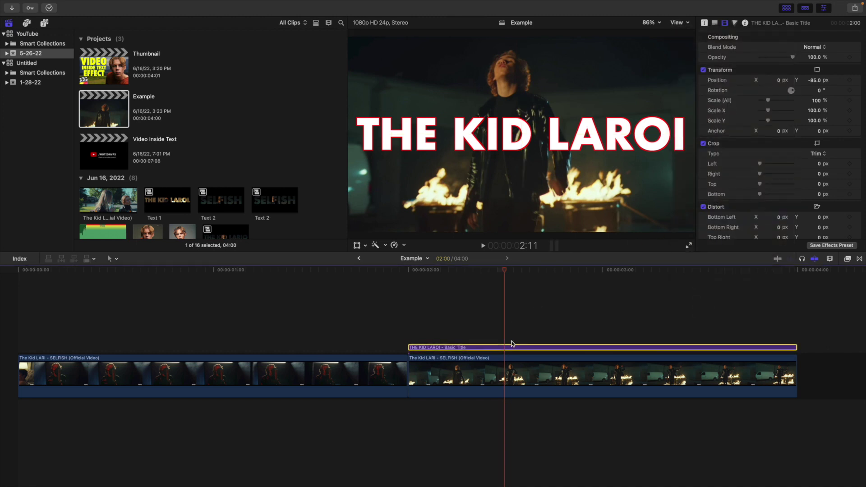
click(814, 47)
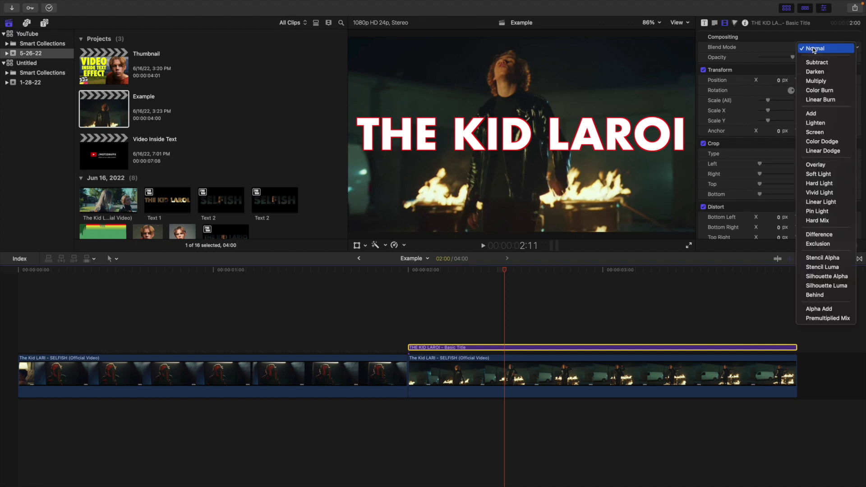
click(807, 258)
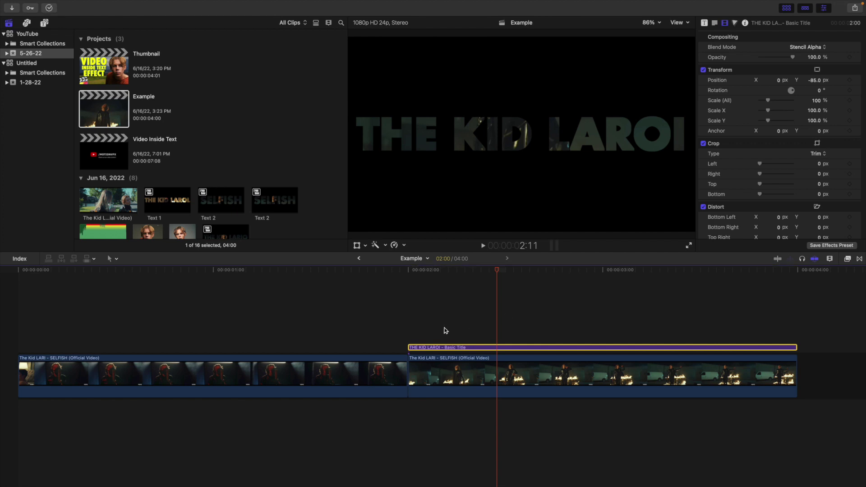
Play the second clip with its title from 2:00 to review the video showing through the letters.
click(409, 325)
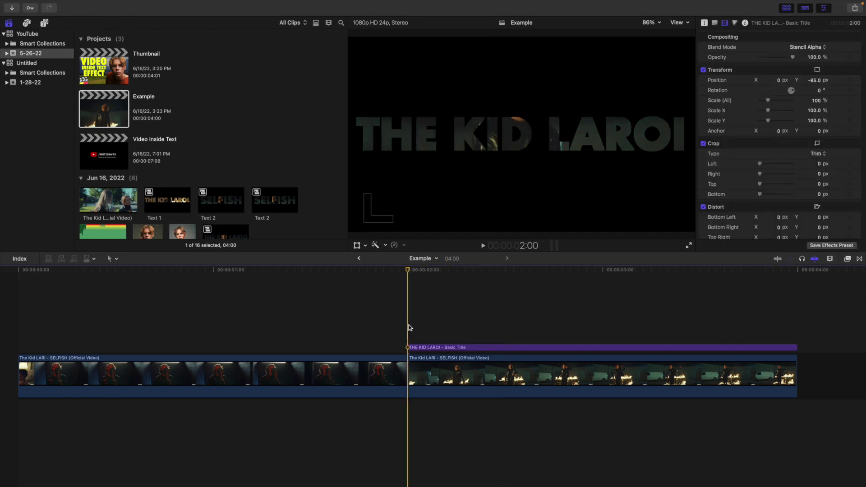
key(space)
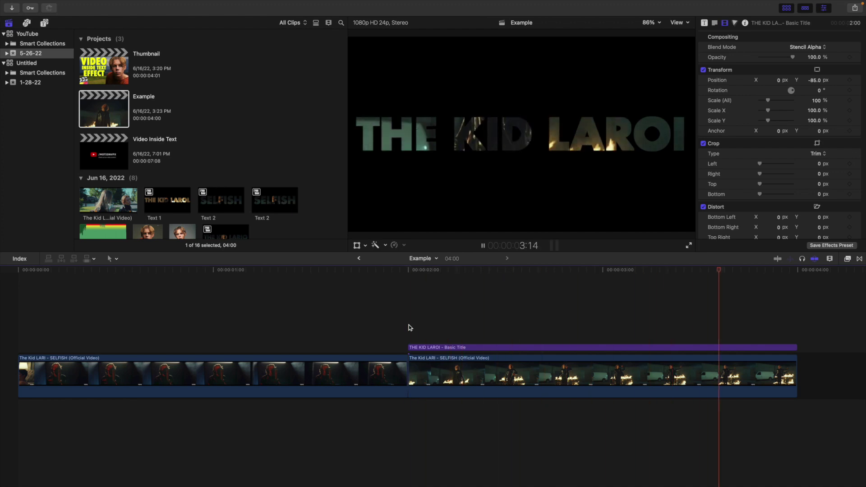
key(space)
key(space)
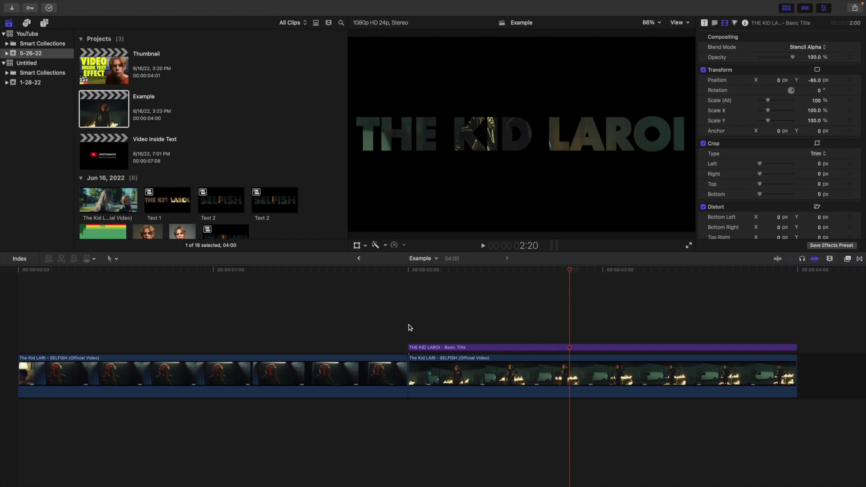
key(space)
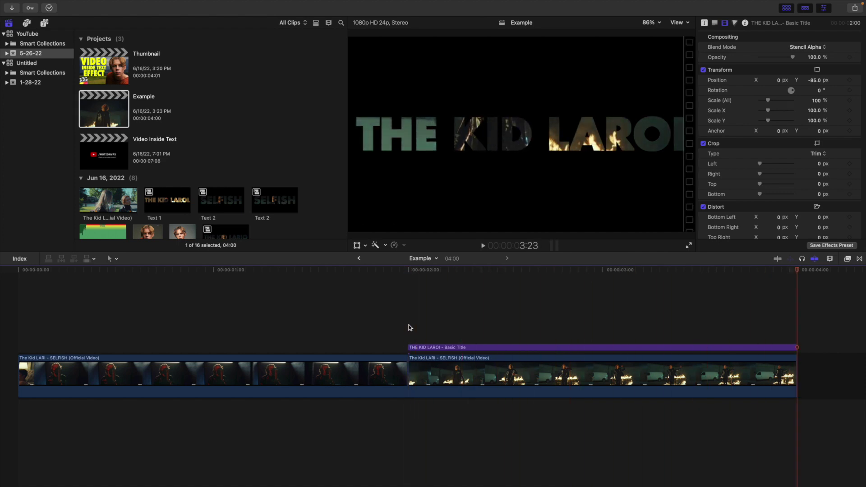
Combine the second video clip and its title into a compound clip named "VIDEO INSIDE TEXT" in the 5-26-22 event.
click(470, 321)
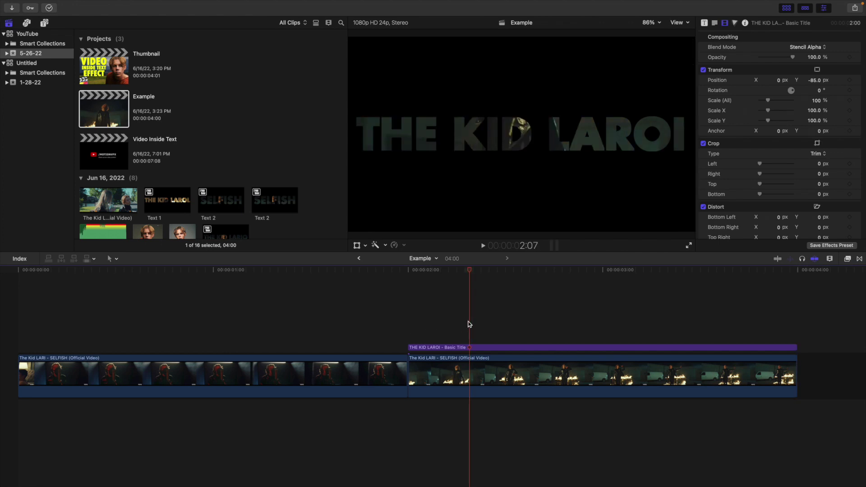
click(479, 360)
super+click(478, 348)
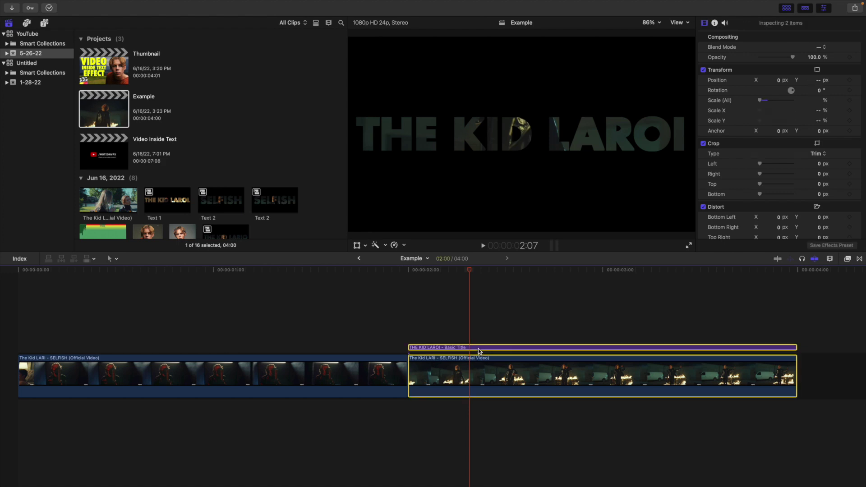
key(alt+g)
text(TE)
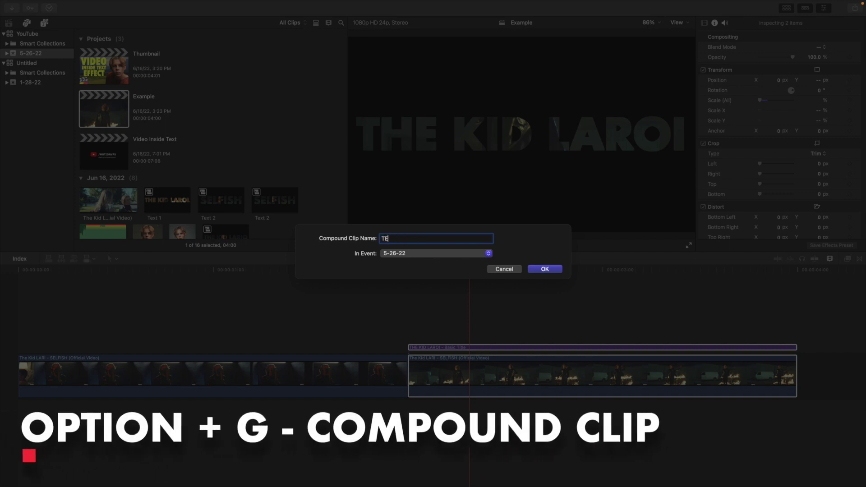
text(XT)
key(BackSpace)
key(BackSpace)
key(BackSpace)
key(BackSpace)
key(BackSpace)
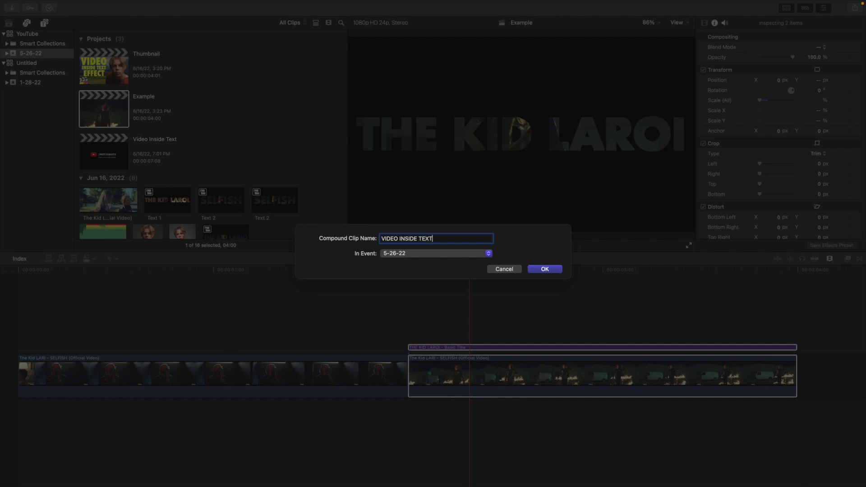
text(VIDEO INSIDE TEXT)
key(Return)
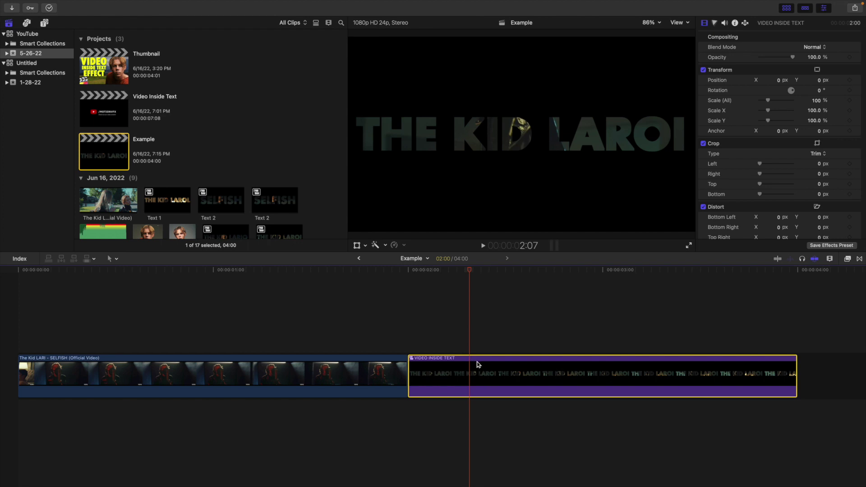
Move the VIDEO INSIDE TEXT compound clip above the first video clip, aligned to the timeline start, and fit the whole project in the timeline.
drag(478, 364, 308, 310)
drag(54, 301, 35, 296)
click(148, 294)
click(149, 292)
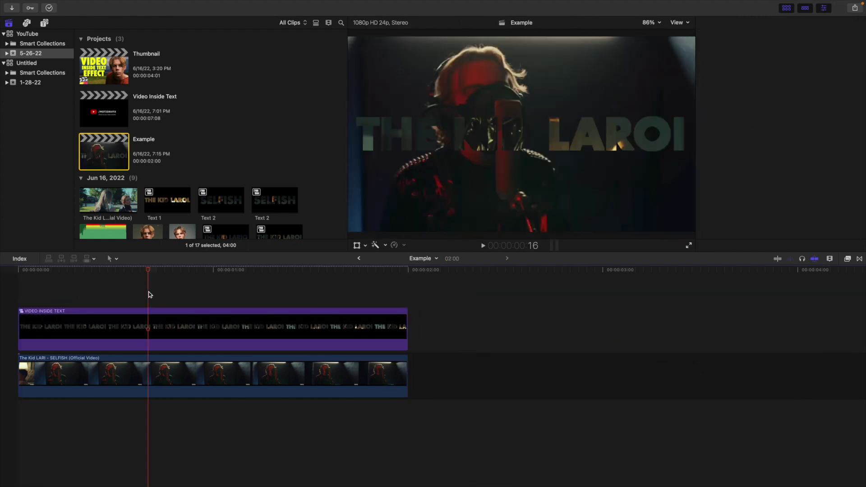
key(shift+z)
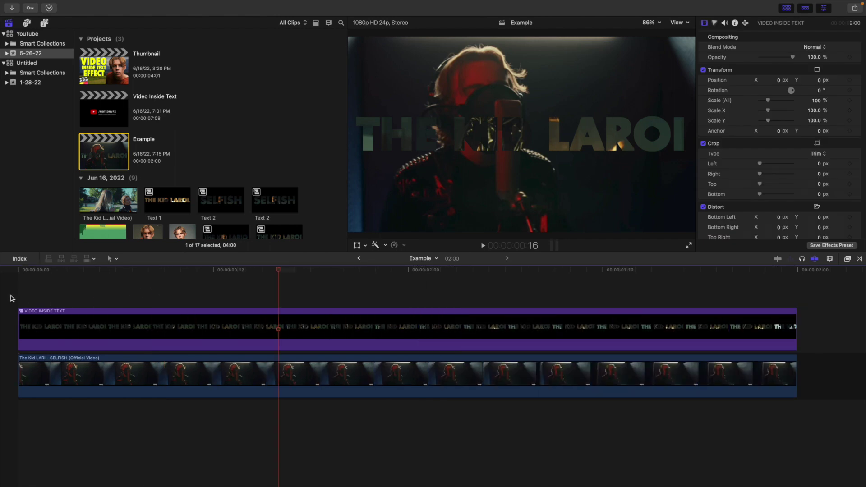
Play the layered clips from the beginning to check the text over the first video clip.
key(Home)
key(space)
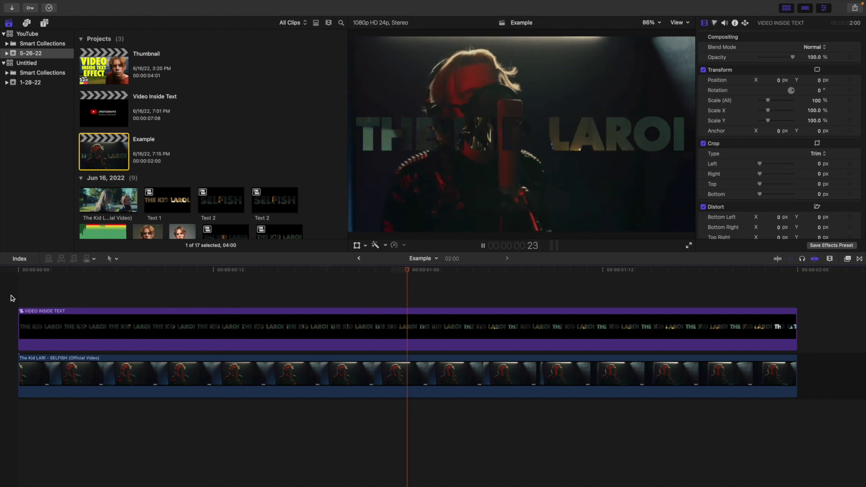
key(space)
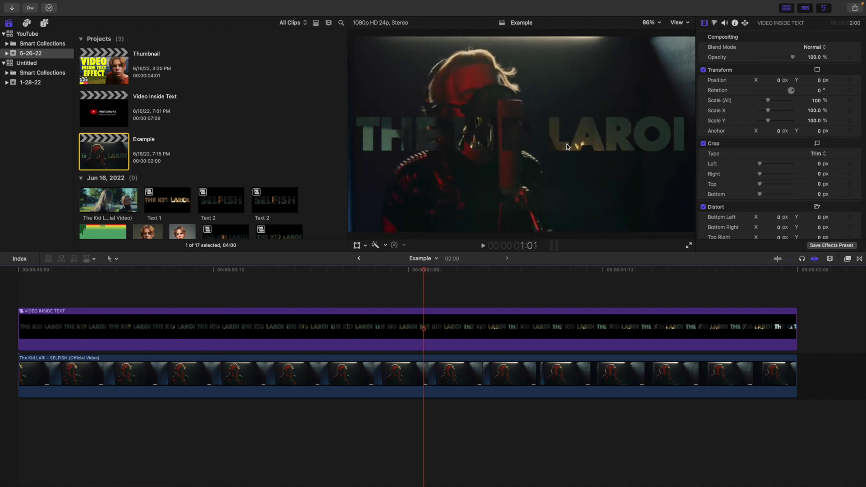
Inside the VIDEO INSIDE TEXT compound clip, set the video clip's Y position to -314.1 px and return to the Example project.
double_click(426, 323)
click(412, 374)
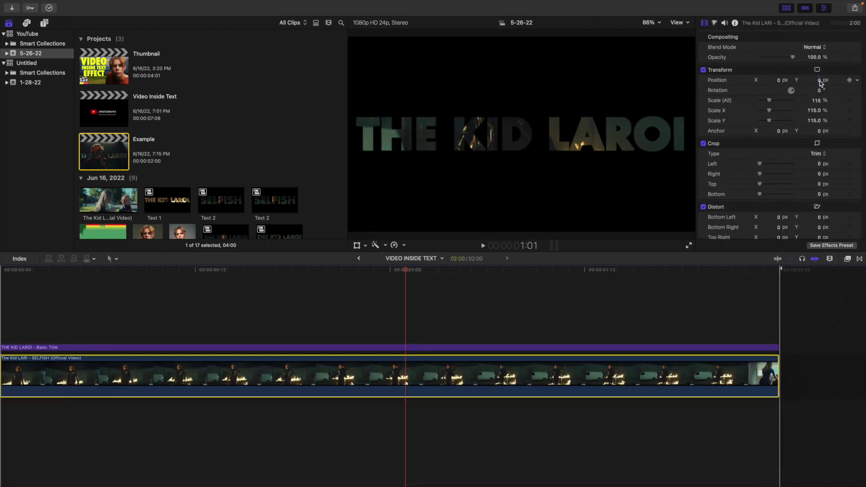
drag(820, 81, 819, 79)
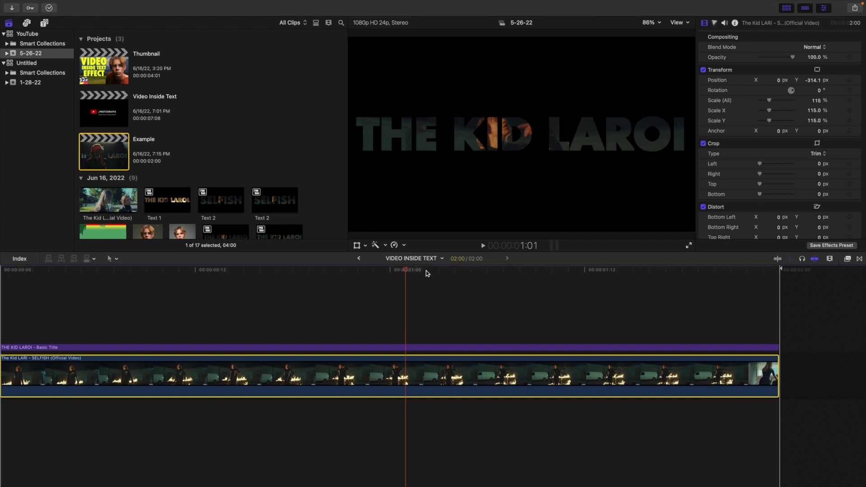
click(359, 259)
click(262, 330)
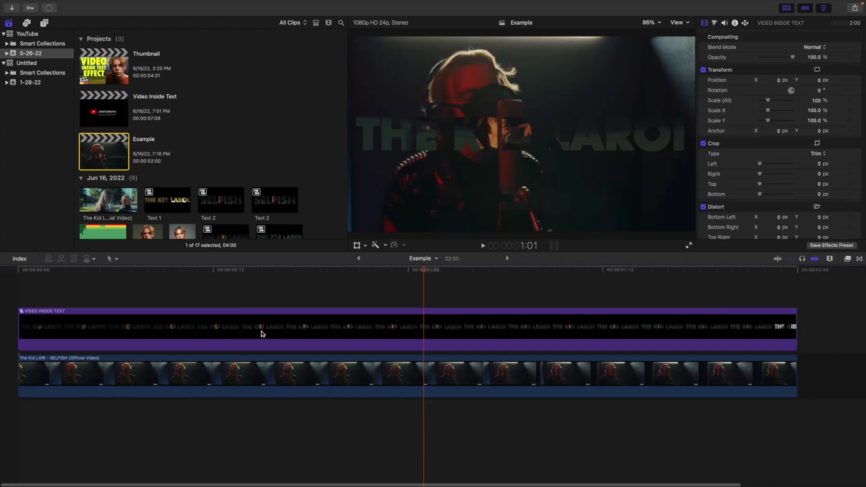
Play the Example project from the start to review the repositioned video inside the text.
click(17, 305)
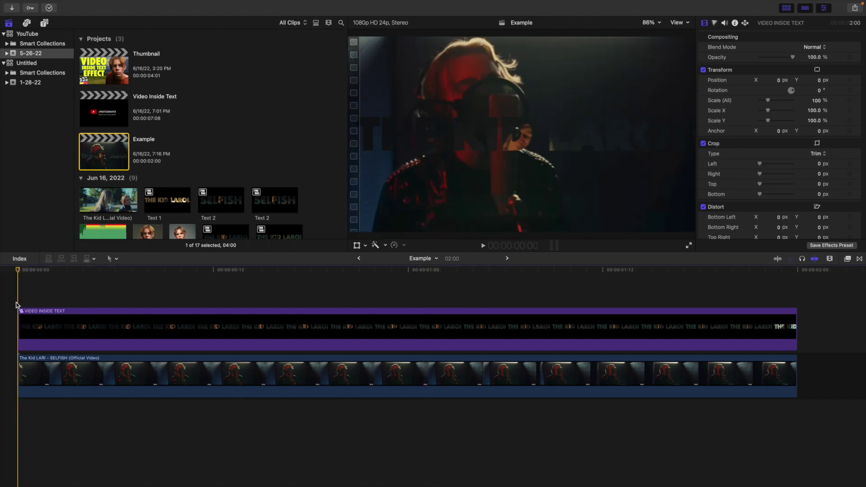
key(space)
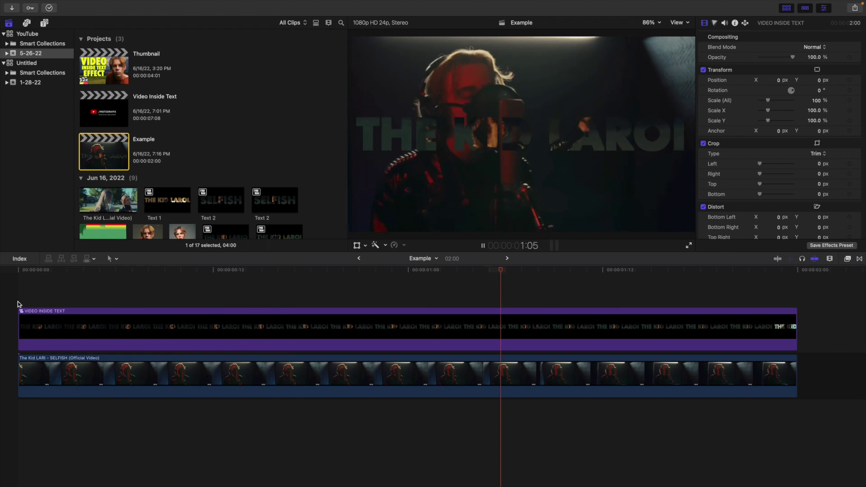
key(space)
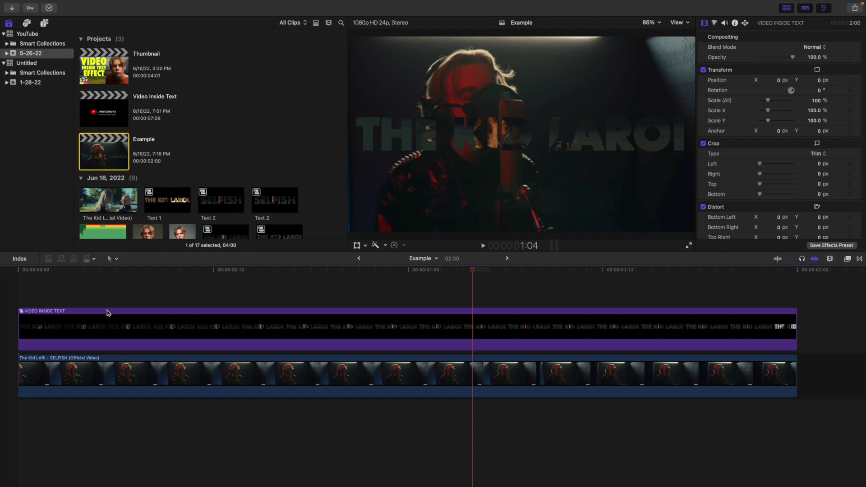
Apply the Outer Glow effect from My Effects to the VIDEO INSIDE TEXT compound clip and close the effects browser.
click(438, 337)
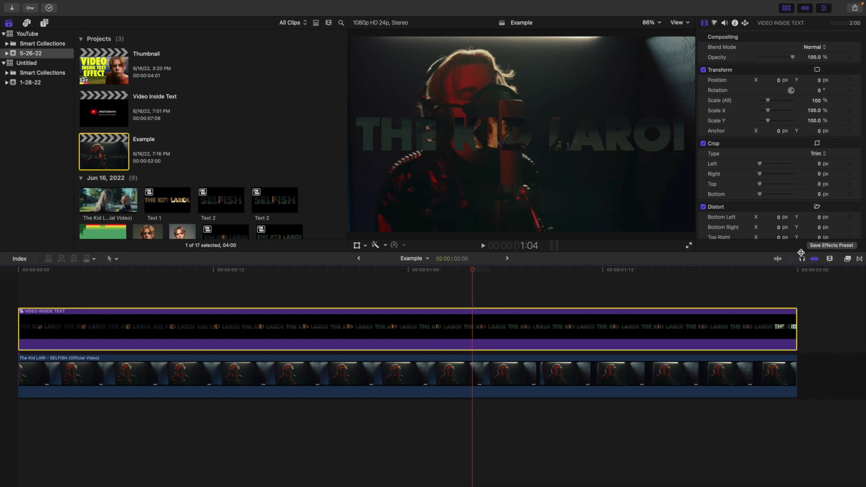
click(847, 259)
scroll(686, 359, down, 10)
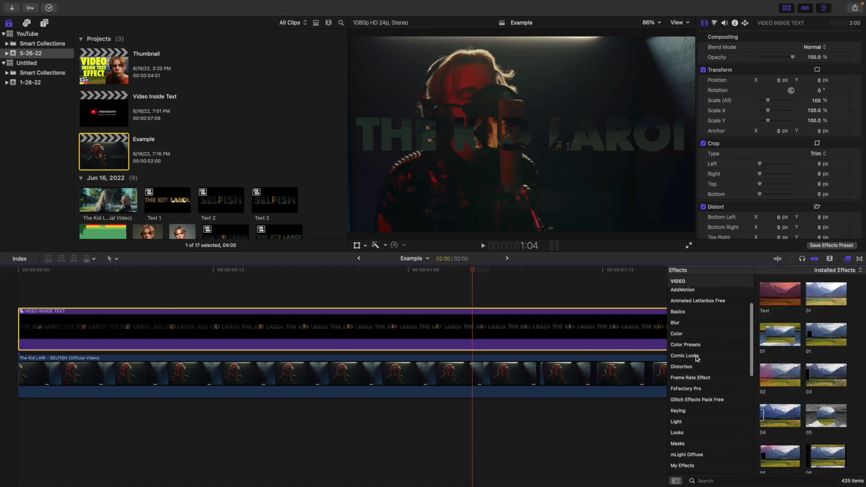
click(693, 395)
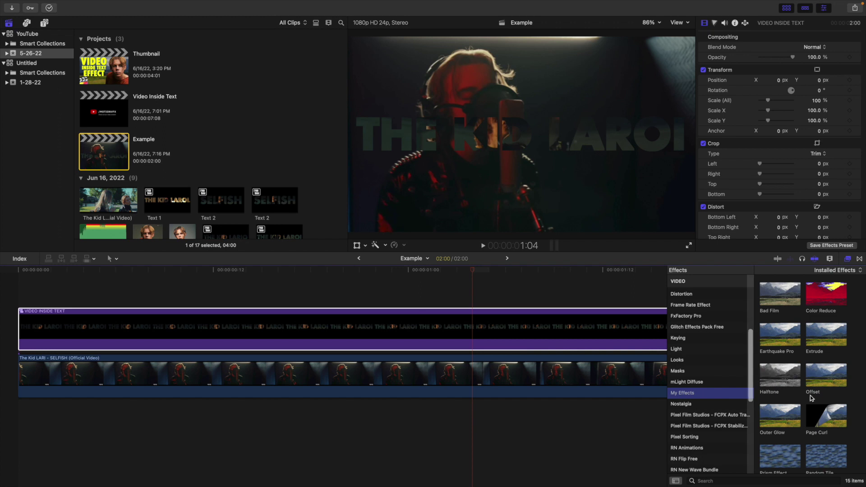
scroll(793, 396, down, 2)
scroll(794, 396, down, 3)
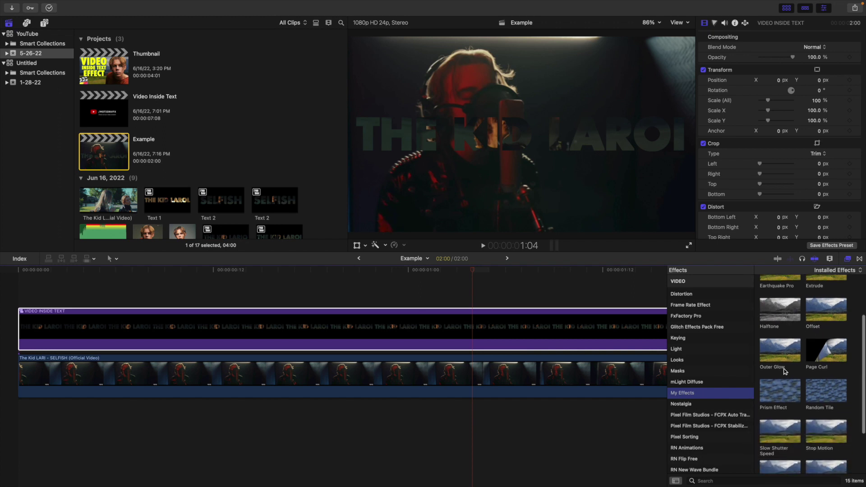
drag(784, 371, 586, 334)
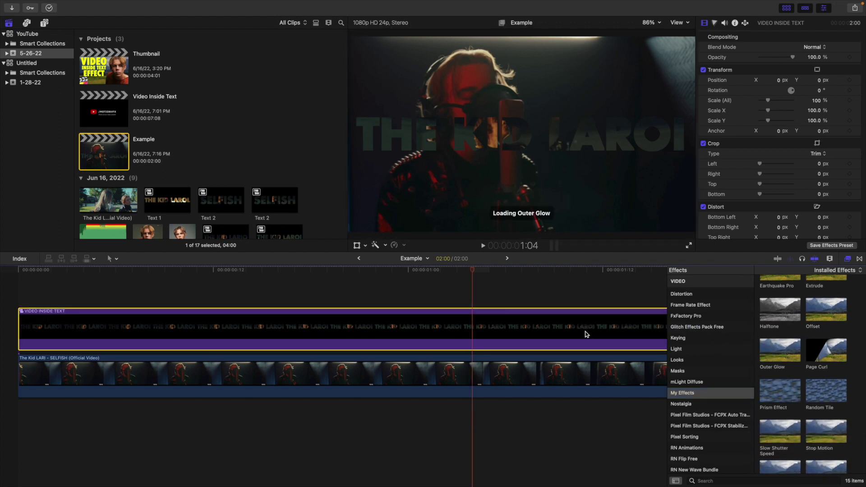
click(847, 259)
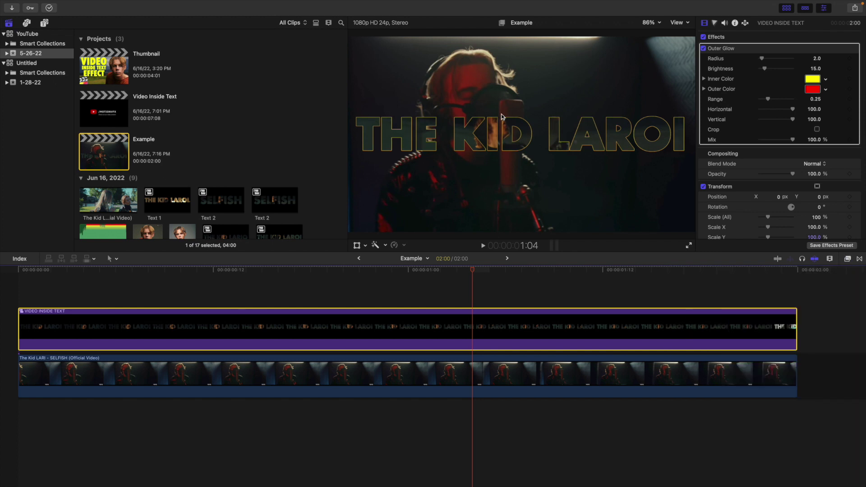
Set the Outer Glow radius to 8.0 and play the project from the start to preview it.
drag(762, 59, 768, 59)
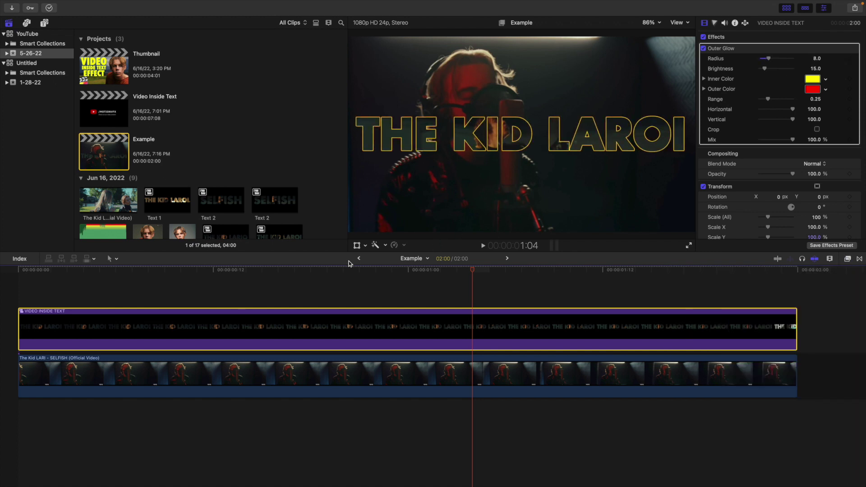
click(19, 295)
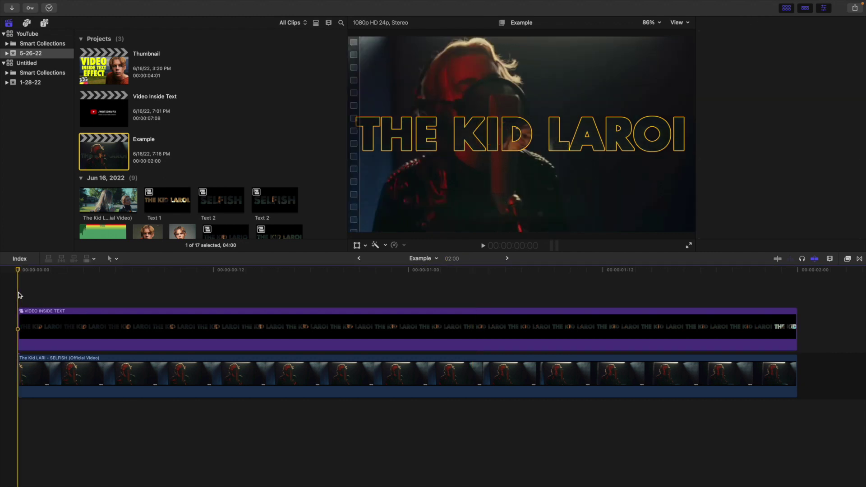
key(space)
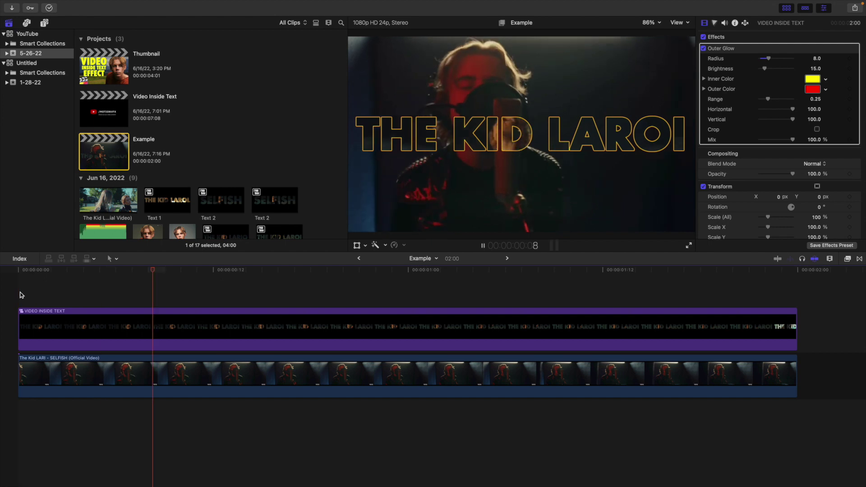
Stop playback, apply the Prism effect from the Blur category to the VIDEO INSIDE TEXT compound clip, and close the effects browser.
key(space)
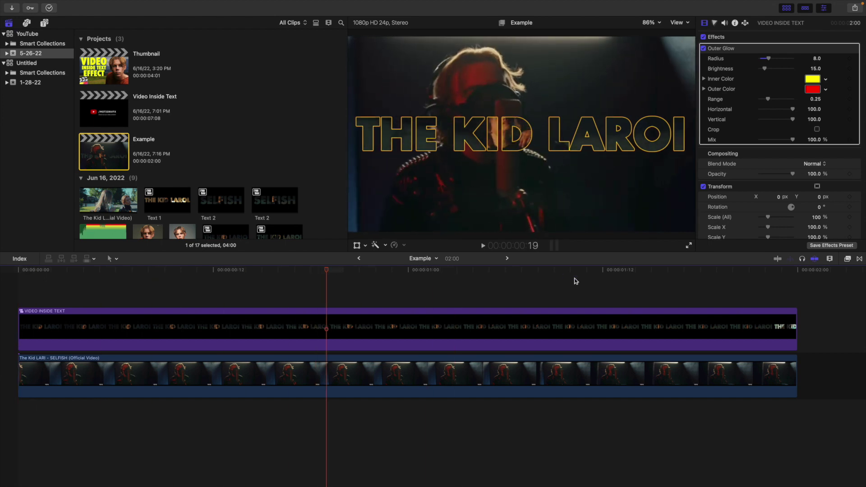
click(846, 260)
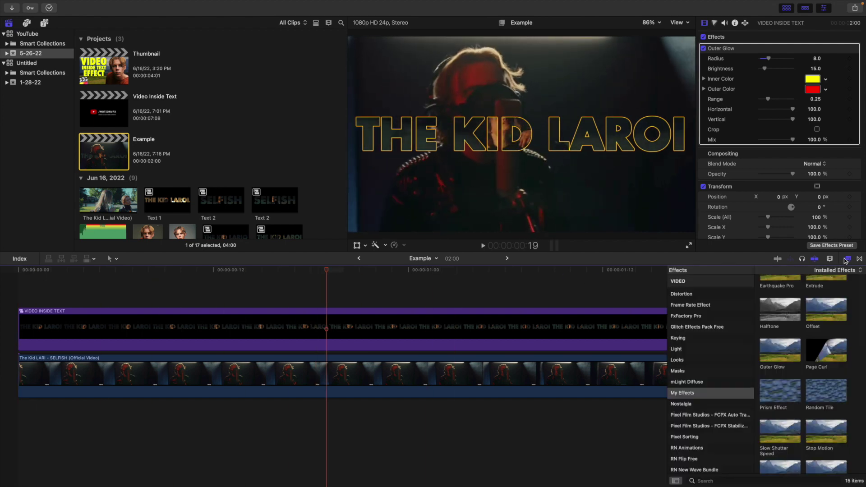
scroll(702, 347, up, 5)
click(695, 395)
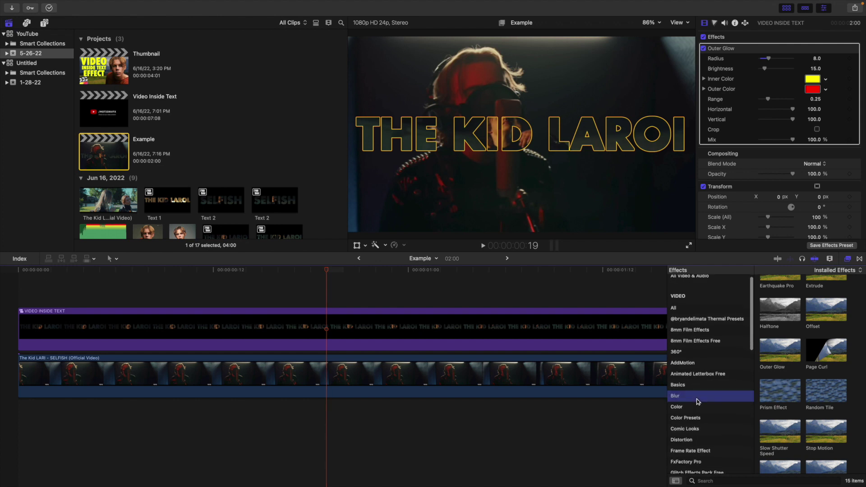
drag(826, 334, 605, 326)
click(847, 260)
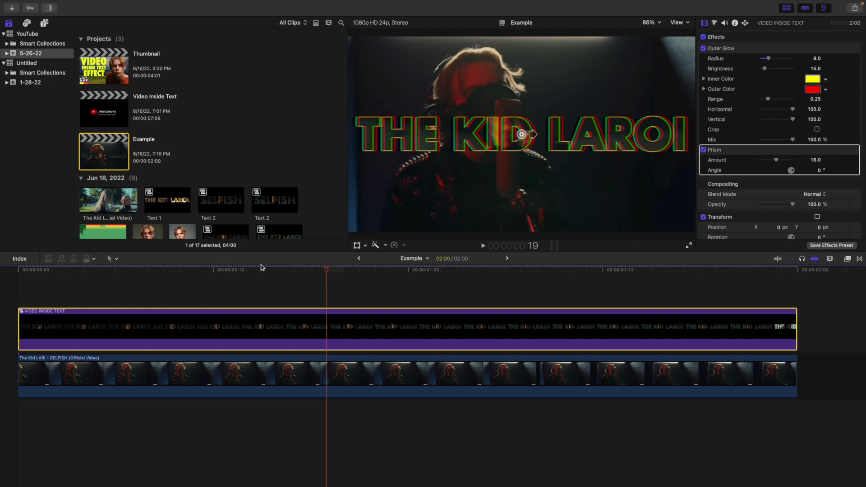
Play the Example project repeatedly from the start to review the text with both Outer Glow and Prism applied.
click(13, 283)
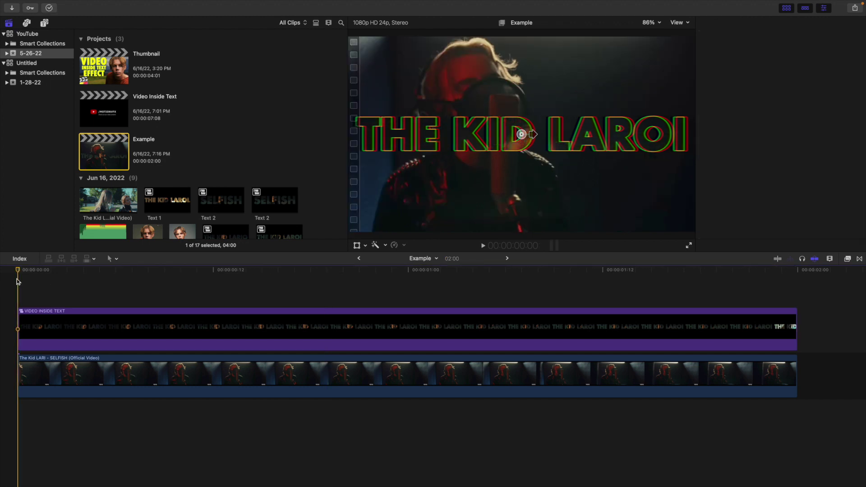
key(space)
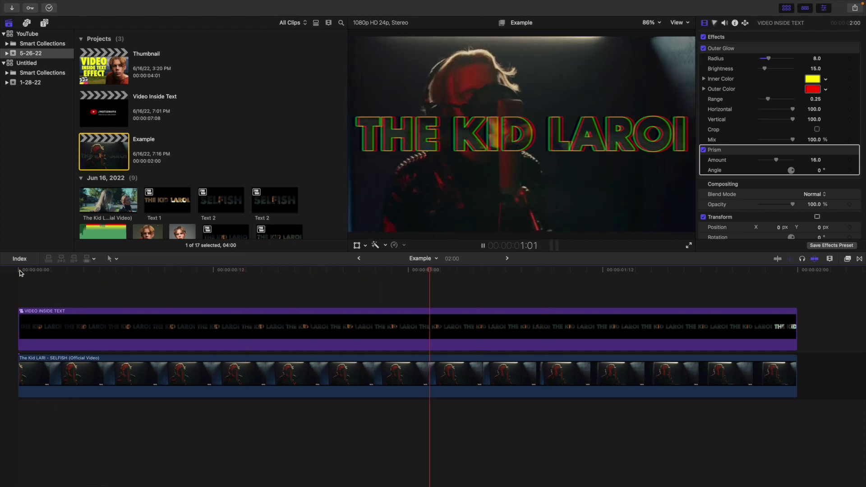
key(space)
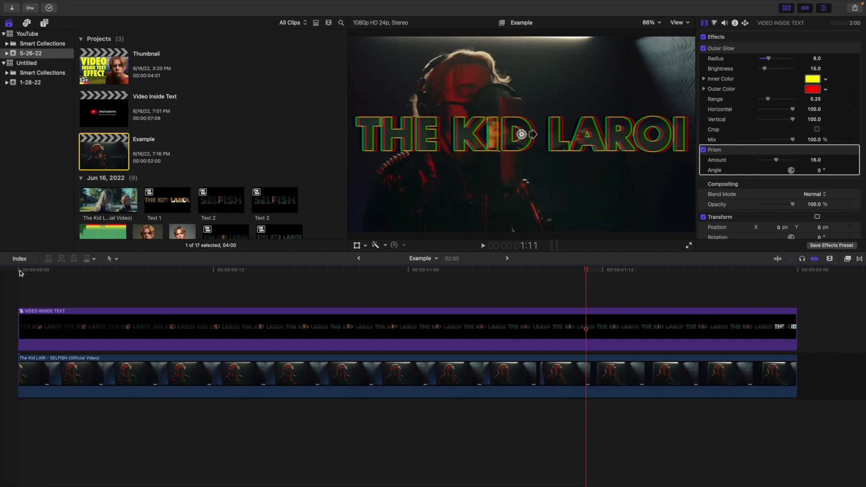
click(20, 271)
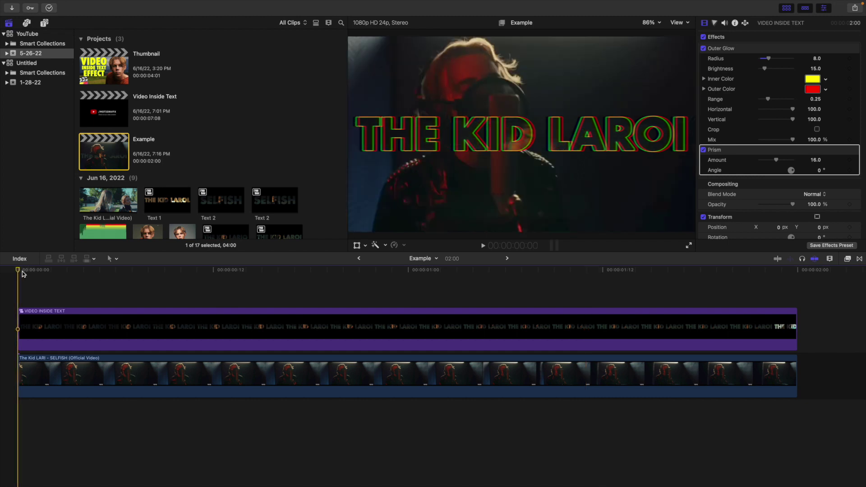
key(space)
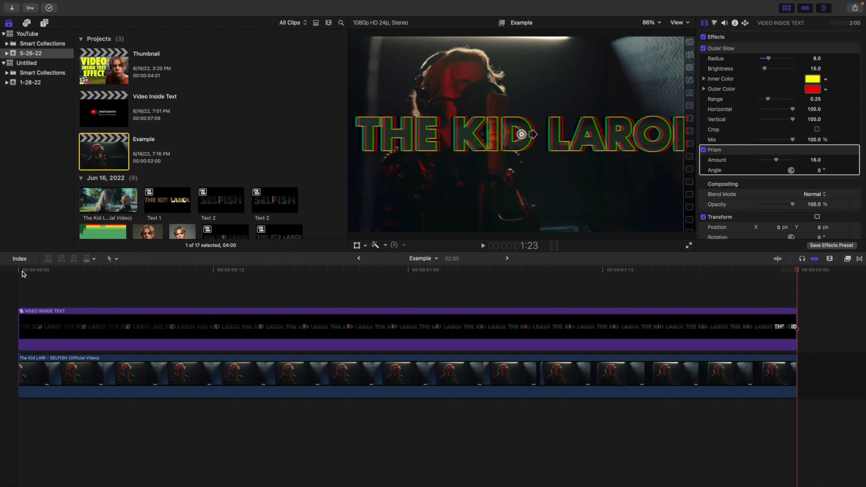
key(space)
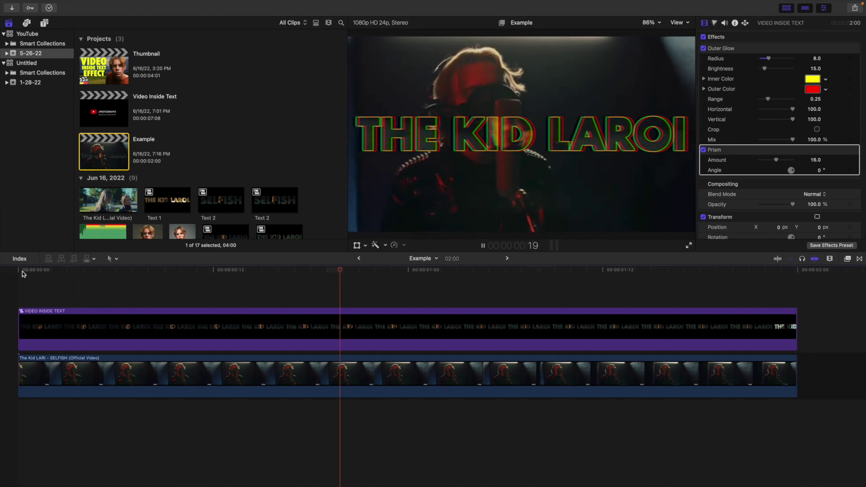
Open the Video Inside Text project and replay it from the start to review the finished text effects, stopping during the end title.
key(space)
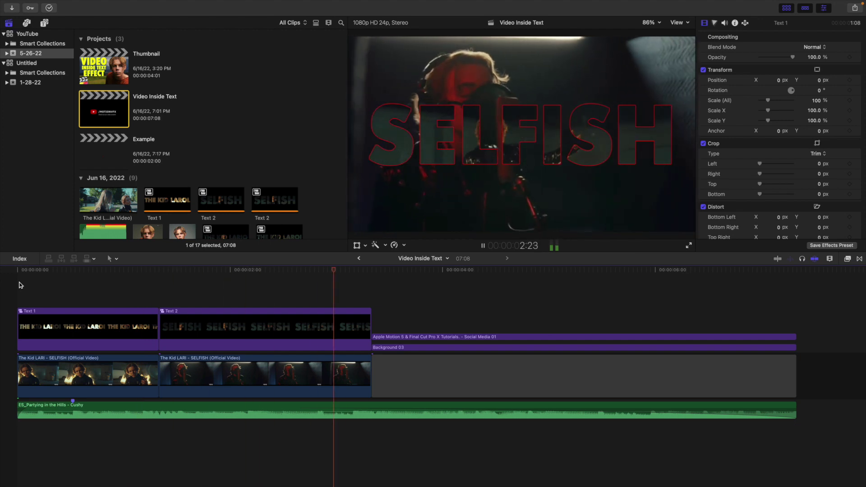
key(Home)
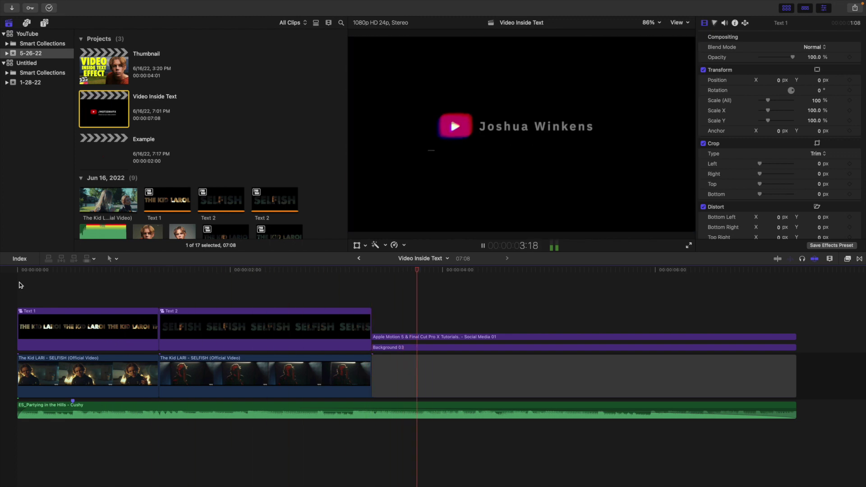
key(Home)
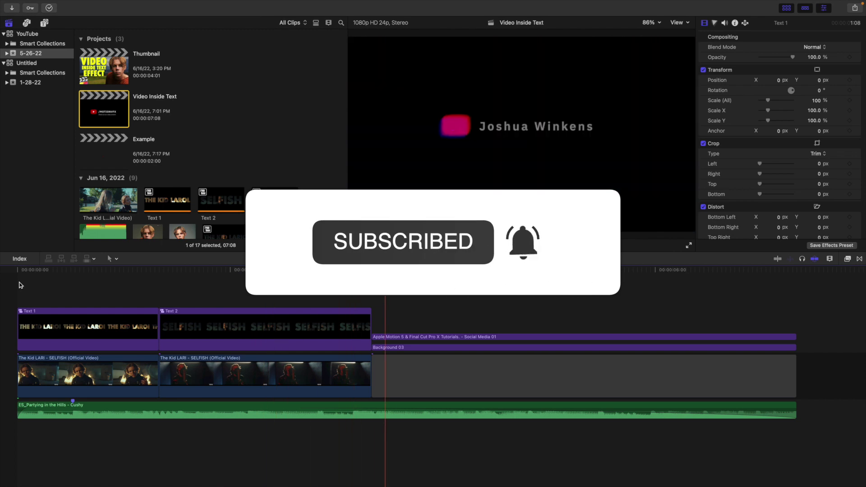
key(Home)
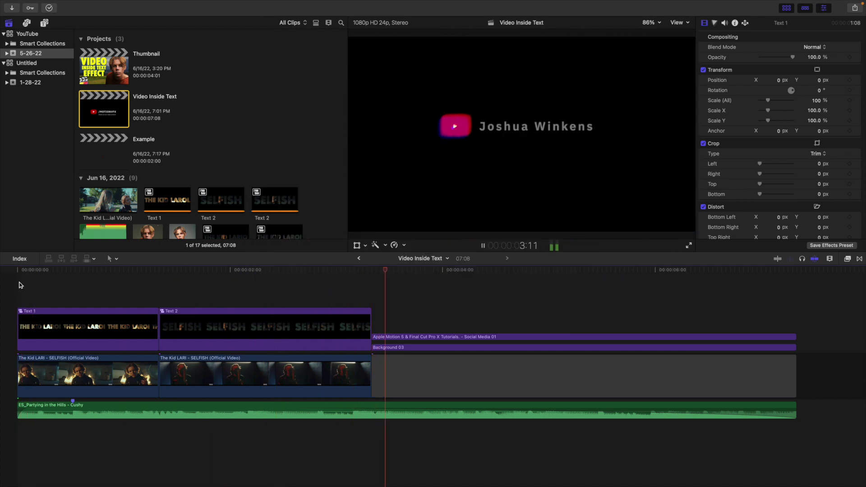
key(Home)
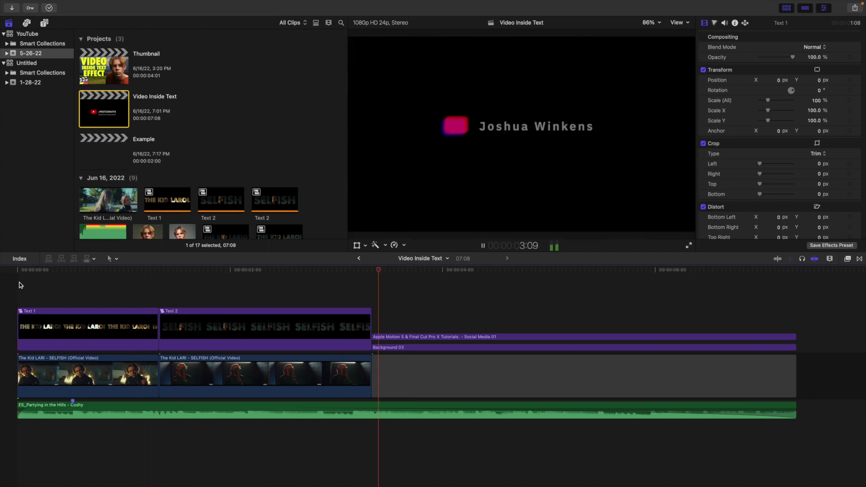
key(space)
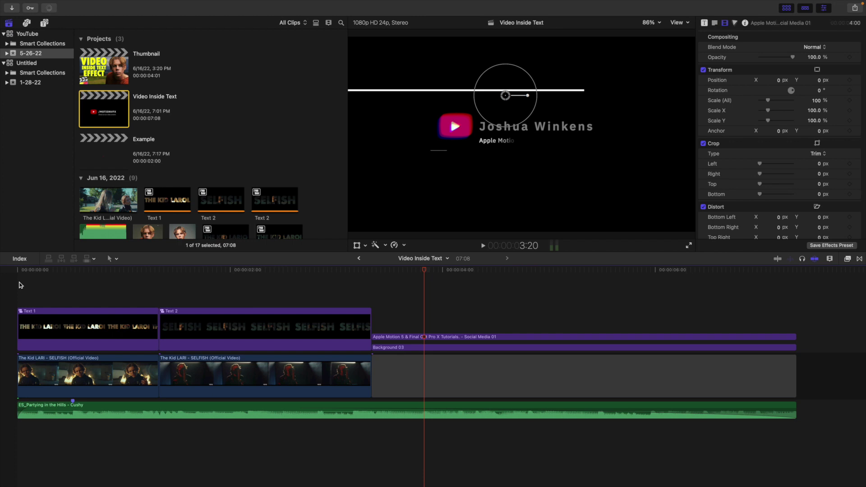